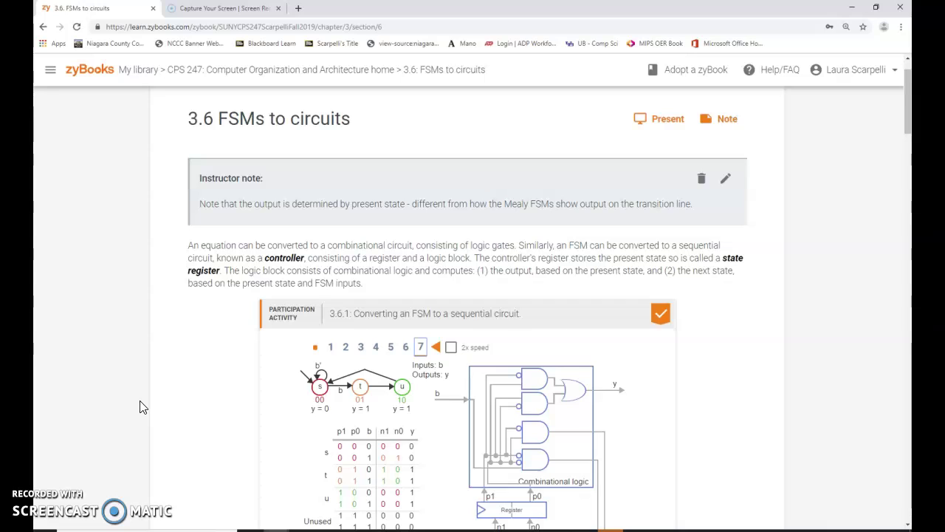
- Scroll through the zyBooks FSM-to-circuit example, then minimize the browser to show the Word document
{"action": "scroll", "coordinate": [149, 391], "scroll_direction": "down", "scroll_amount": 2}
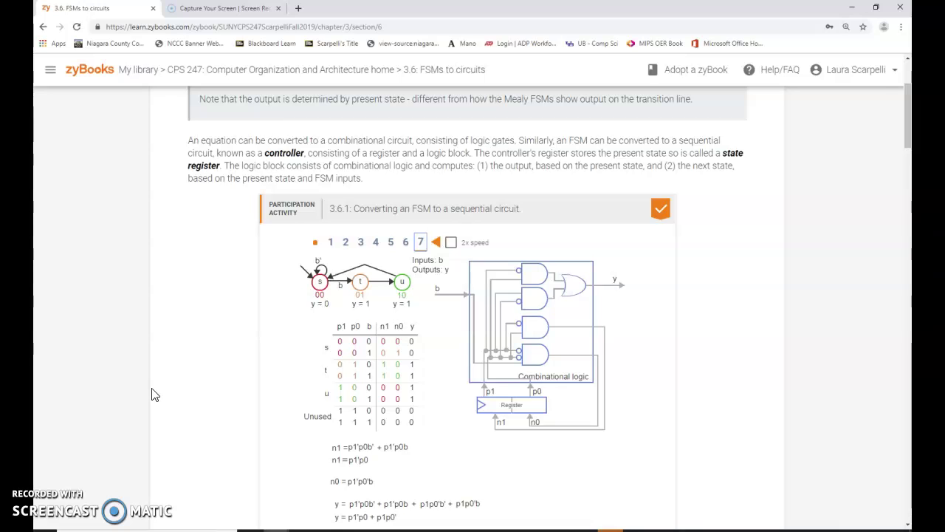
{"action": "left_click", "coordinate": [849, 8]}
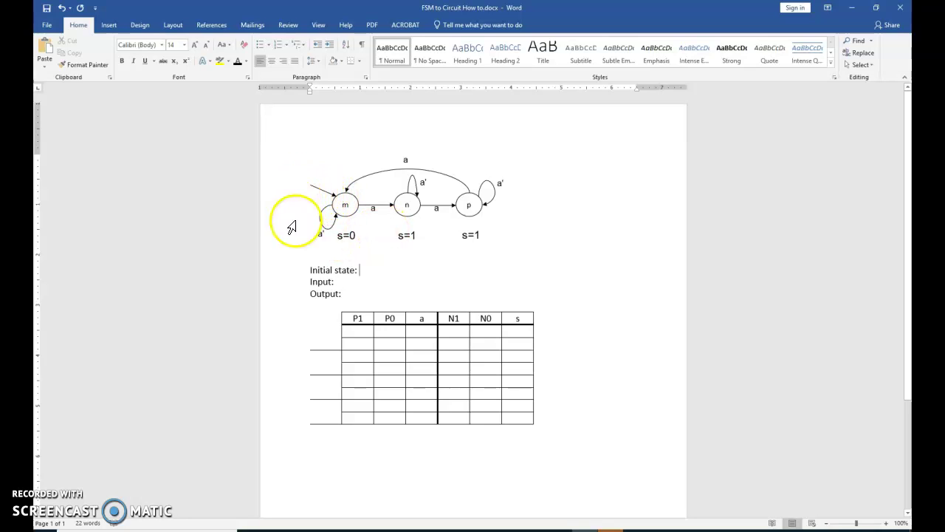
- Fill in 'Initial state: m', 'Input: a' and 'Output: s' below the FSM diagram
{"action": "left_click", "coordinate": [399, 275]}
{"action": "type", "text": "m"}
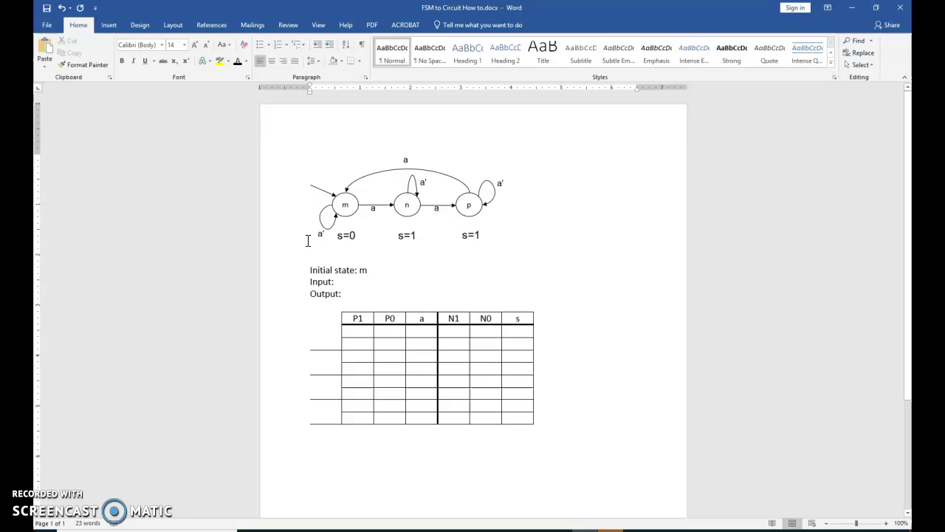
{"action": "type", "text": "a"}
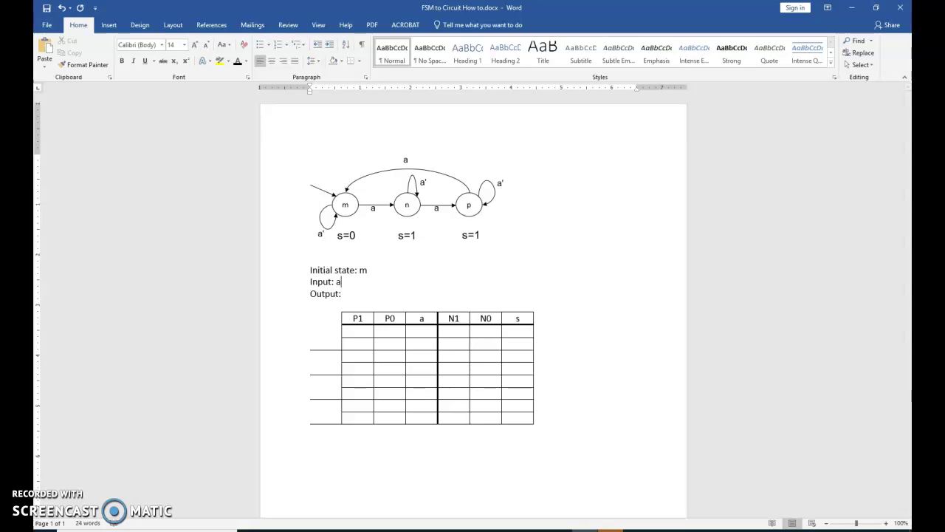
{"action": "left_click", "coordinate": [347, 295]}
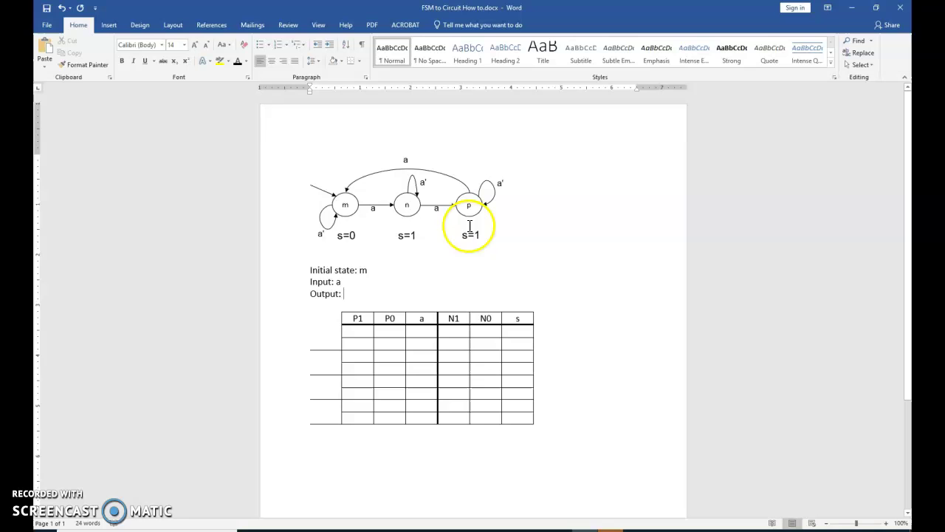
{"action": "type", "text": "s"}
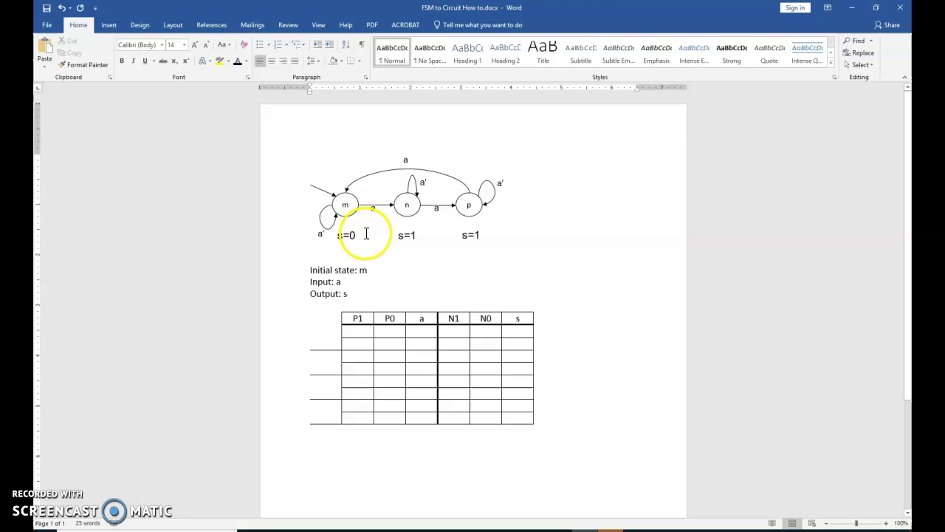
- Type codes 00, 01 and 10 into the labels under states m, n and p
{"action": "left_click", "coordinate": [345, 223]}
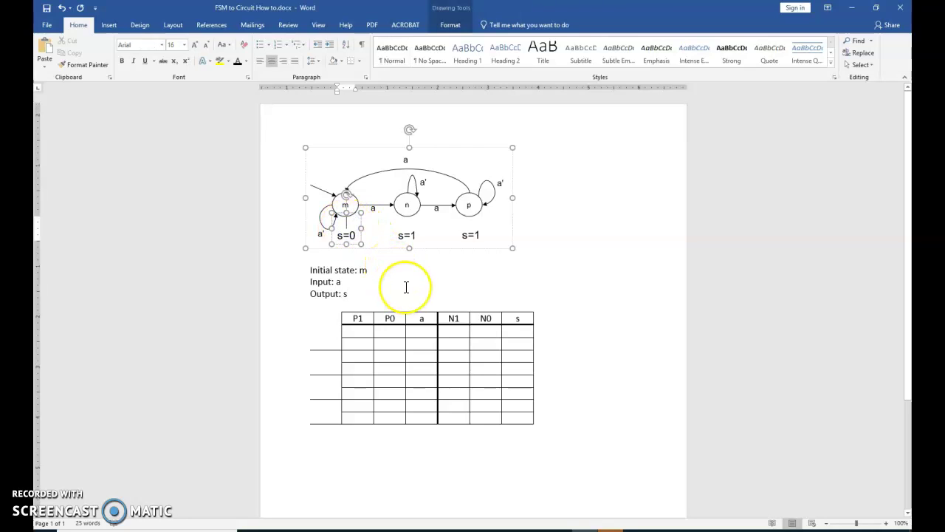
{"action": "type", "text": "00"}
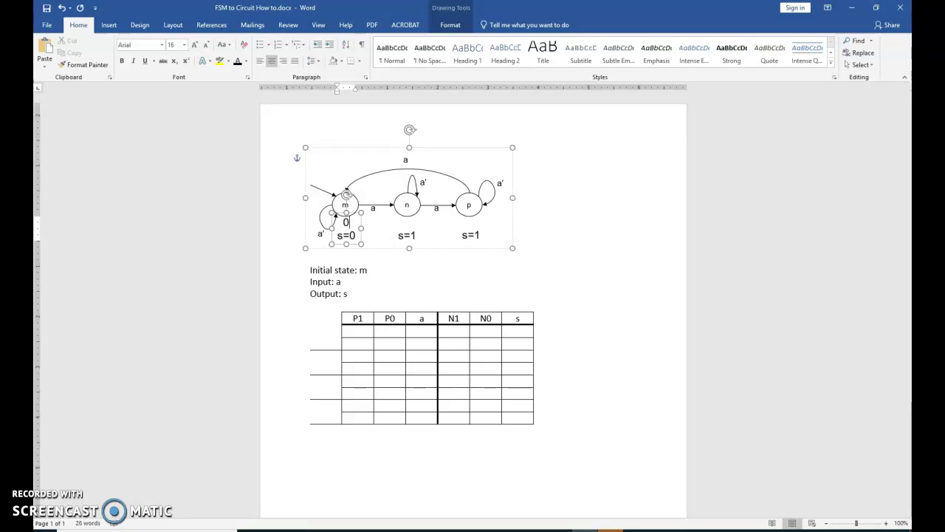
{"action": "left_click", "coordinate": [409, 221]}
{"action": "type", "text": "0"}
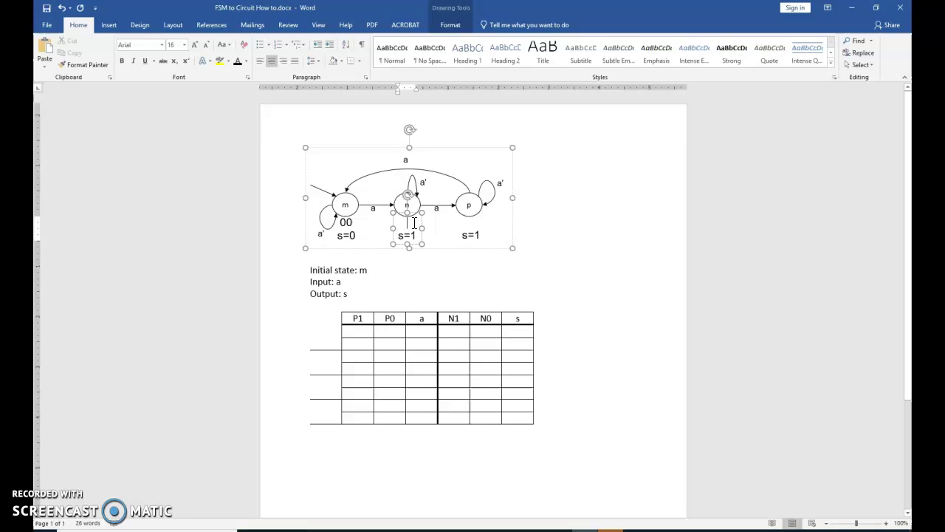
{"action": "type", "text": "1"}
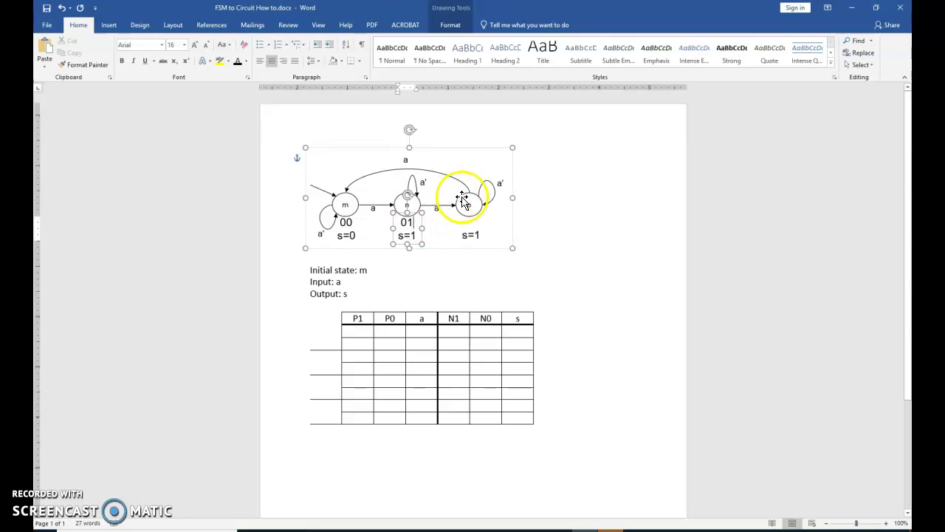
{"action": "left_click", "coordinate": [469, 221]}
{"action": "left_click", "coordinate": [477, 222]}
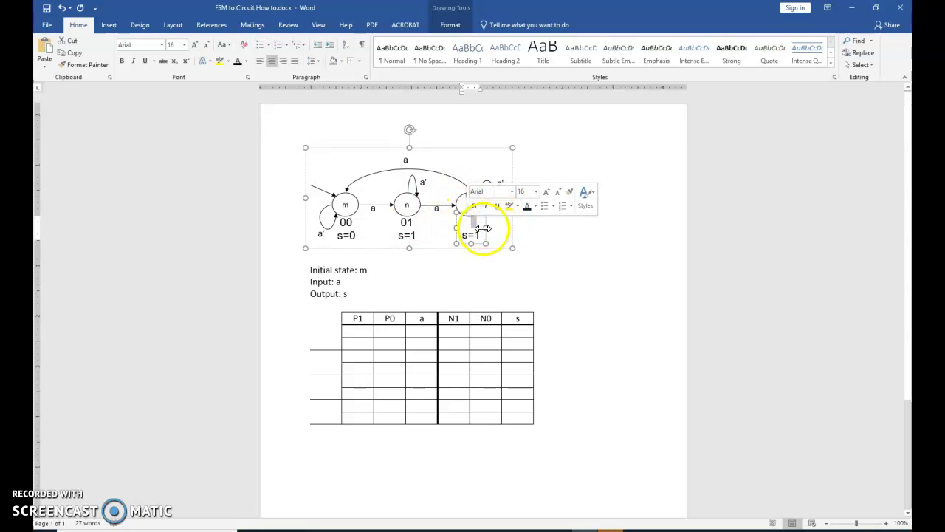
{"action": "type", "text": "10"}
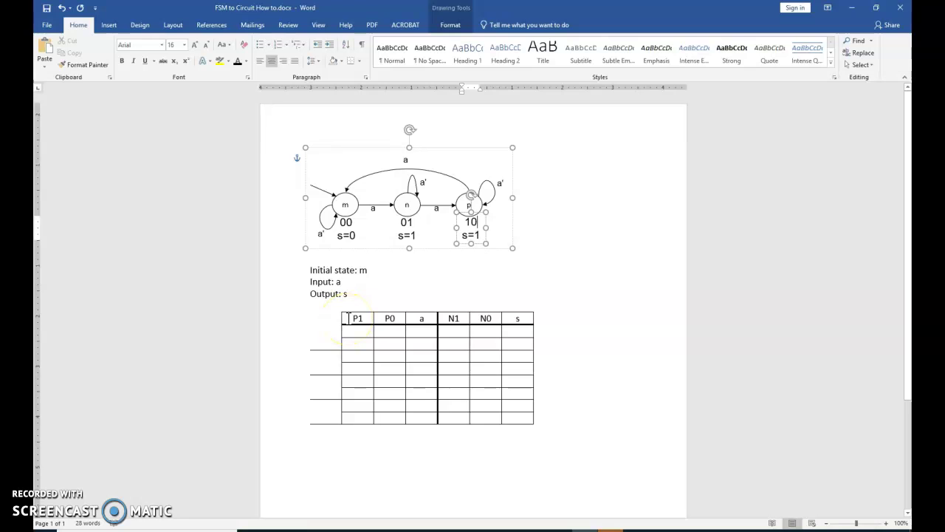
{"action": "left_click", "coordinate": [349, 317]}
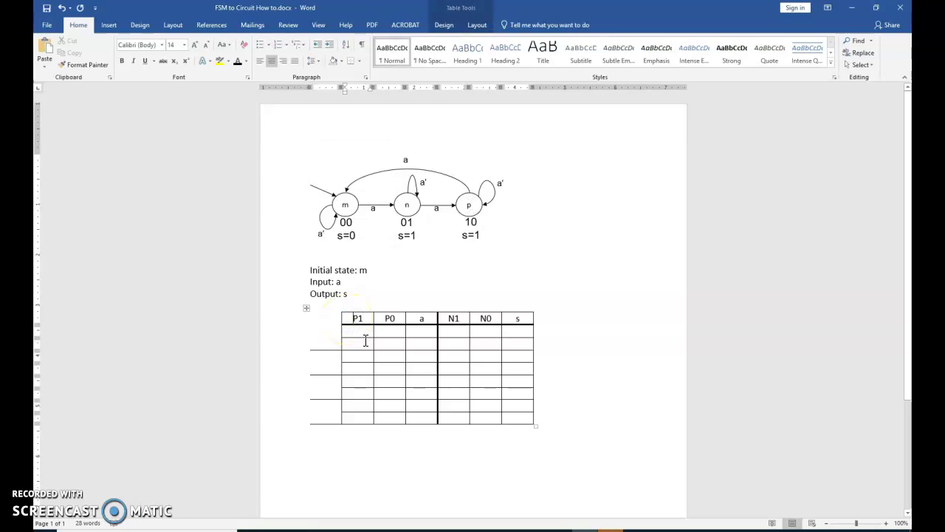
{"action": "double_click", "coordinate": [346, 223]}
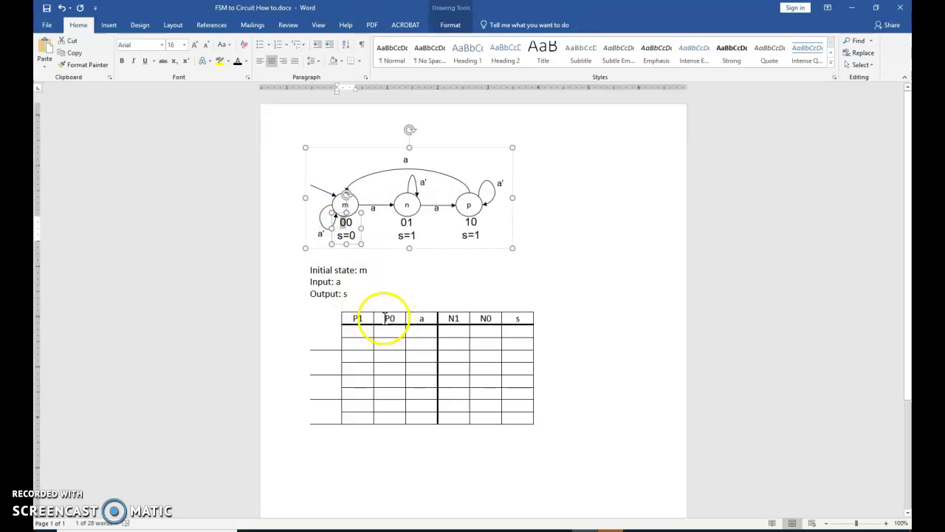
{"action": "left_click", "coordinate": [346, 223]}
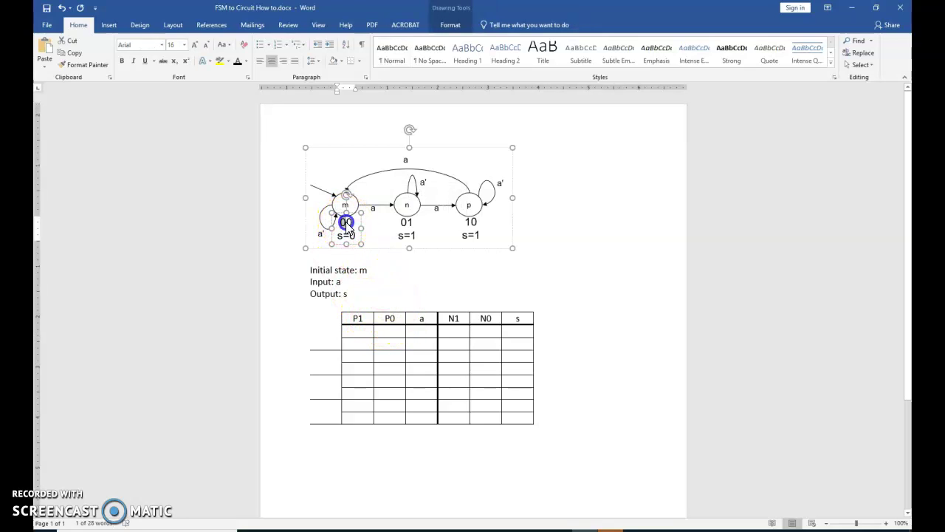
{"action": "double_click", "coordinate": [346, 223]}
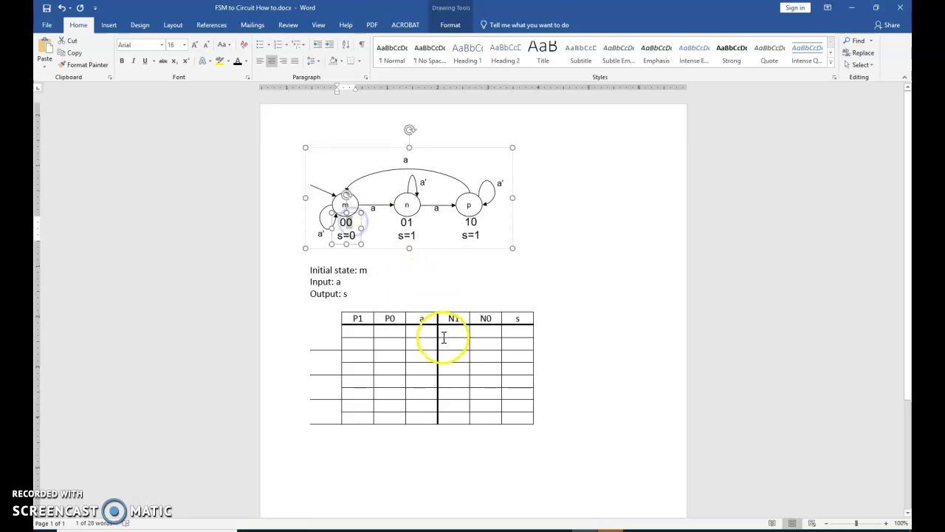
{"action": "left_click", "coordinate": [423, 324]}
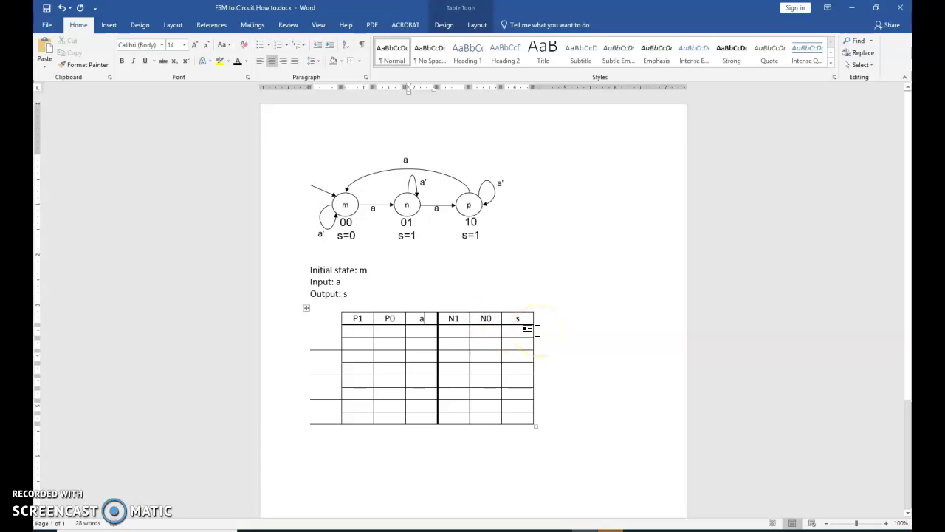
{"action": "left_click", "coordinate": [454, 319]}
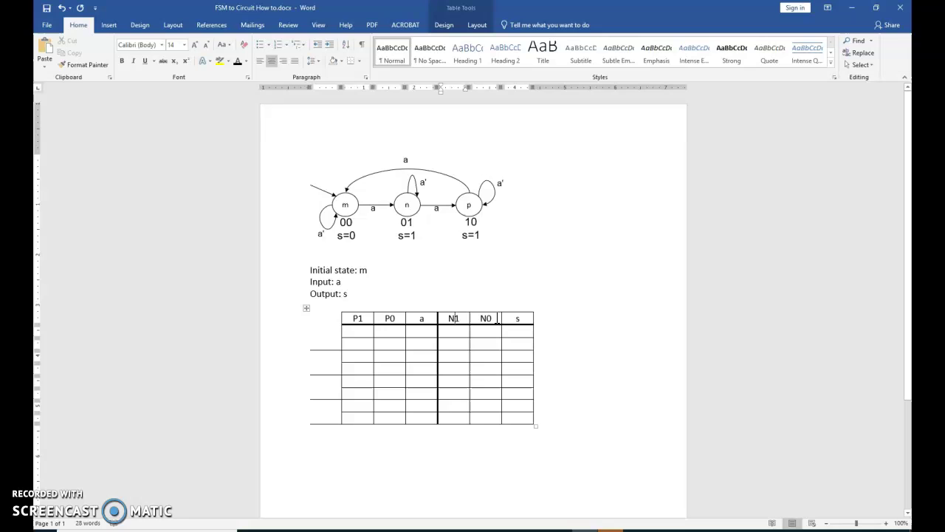
{"action": "left_click", "coordinate": [525, 319]}
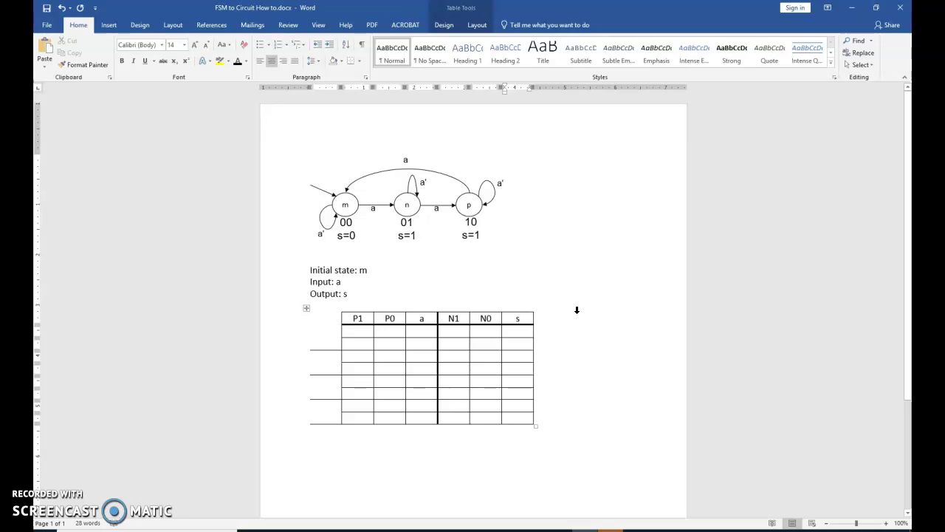
{"action": "left_click", "coordinate": [588, 316]}
- Enter 00 in the first table row and move down to the next P1 cell
{"action": "type", "text": "0"}
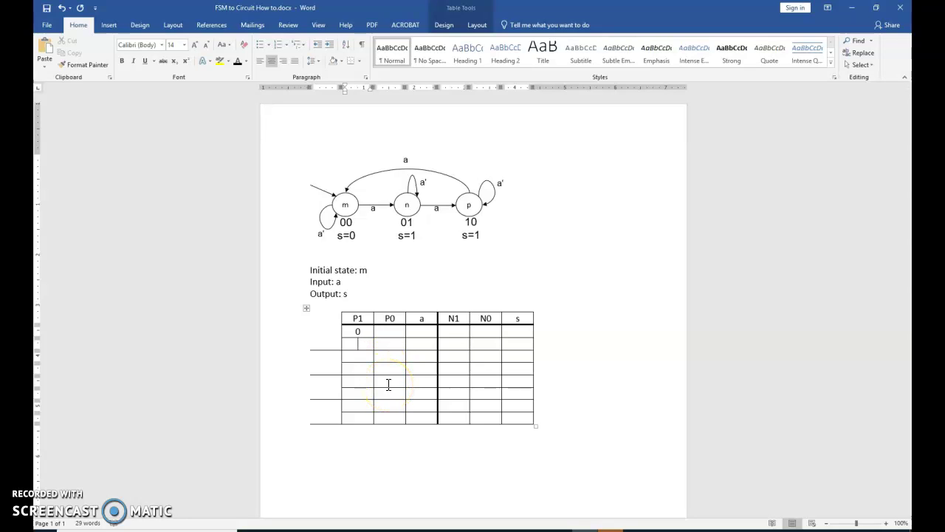
{"action": "type", "text": "0"}
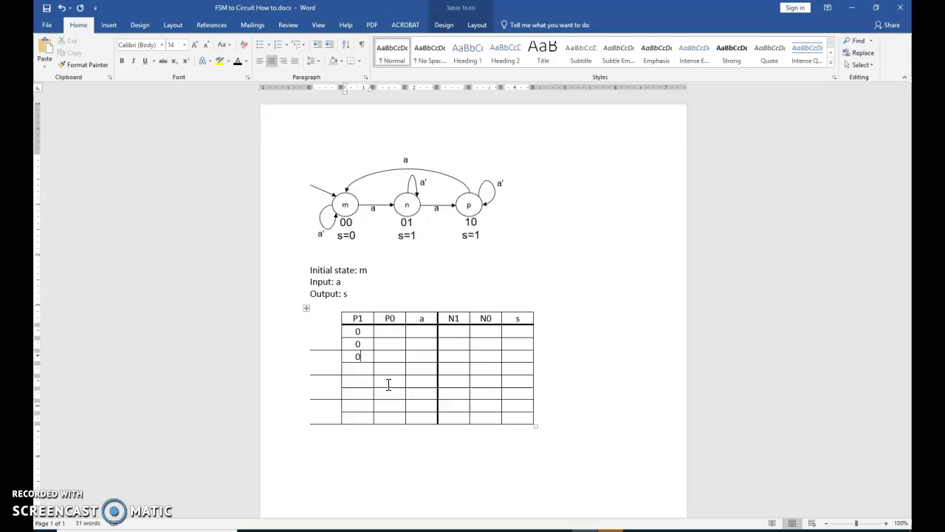
{"action": "key", "text": "Down"}
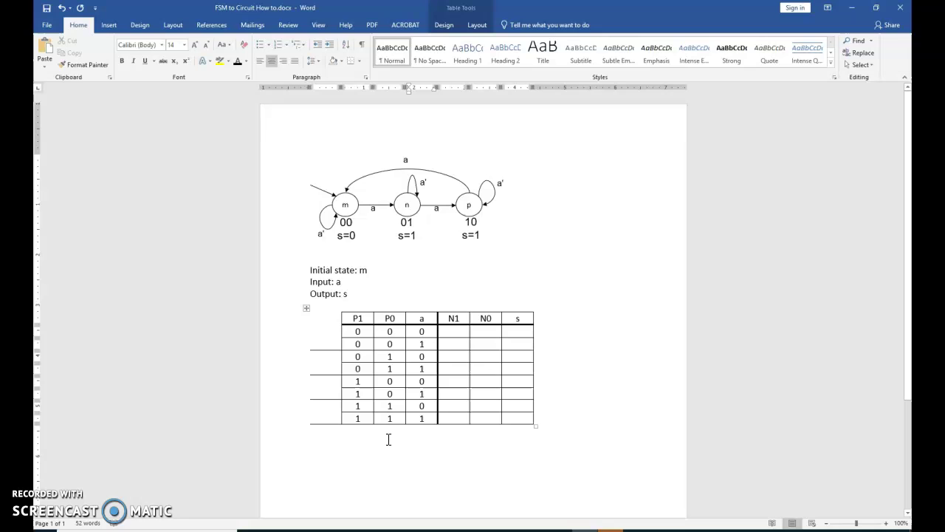
- Write state labels m, n, p and unused beside their row pairs in the truth table
{"action": "left_click", "coordinate": [326, 345]}
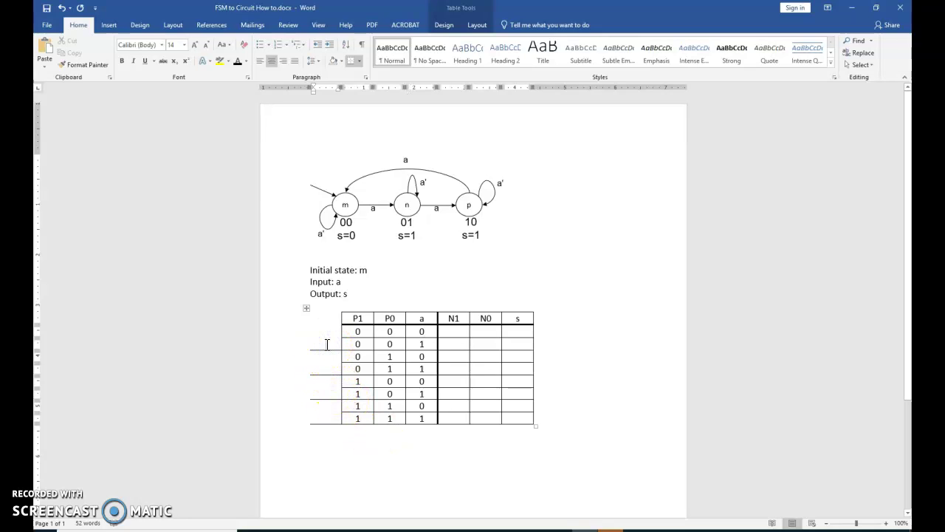
{"action": "left_click", "coordinate": [316, 317]}
{"action": "left_click", "coordinate": [323, 322]}
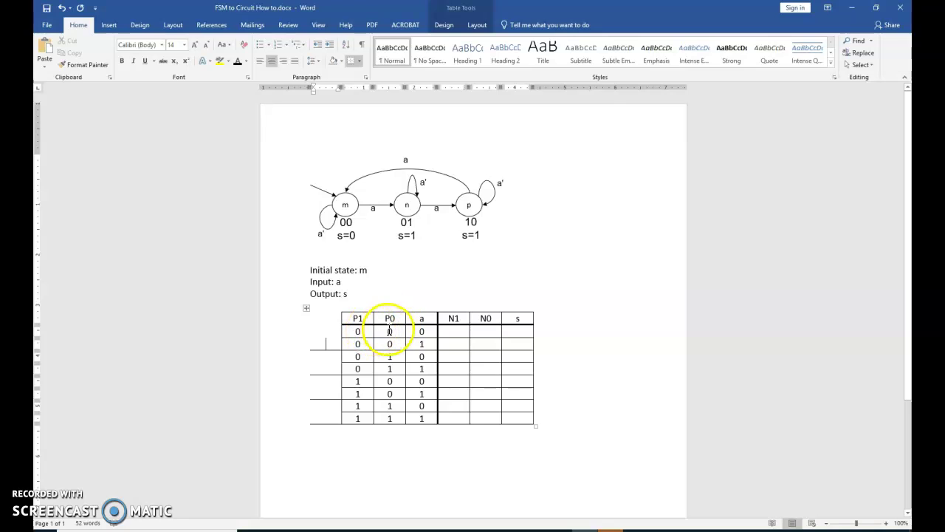
{"action": "type", "text": "m"}
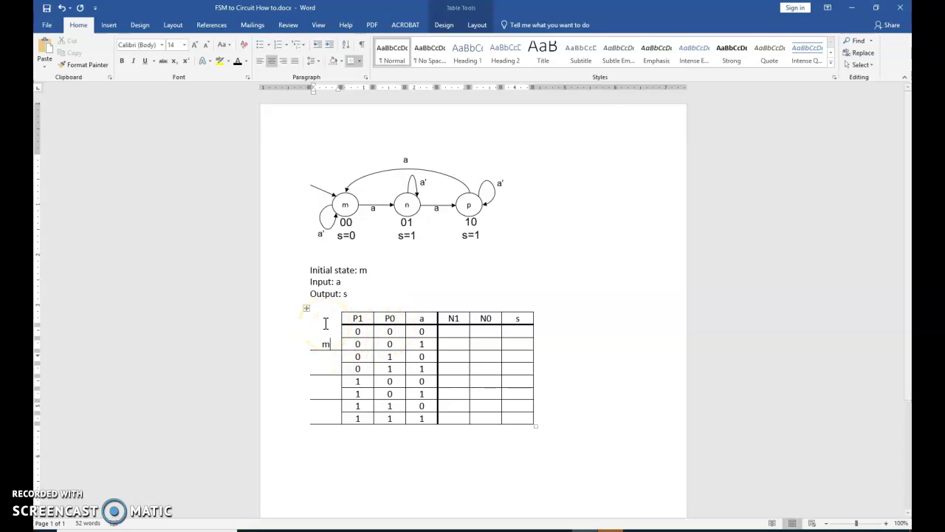
{"action": "left_click", "coordinate": [326, 369]}
{"action": "type", "text": "n"}
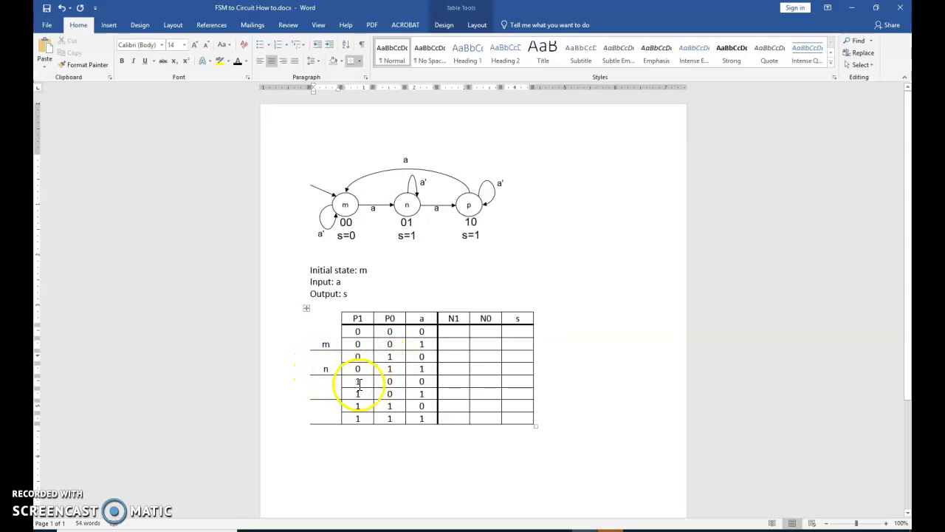
{"action": "left_click", "coordinate": [326, 393]}
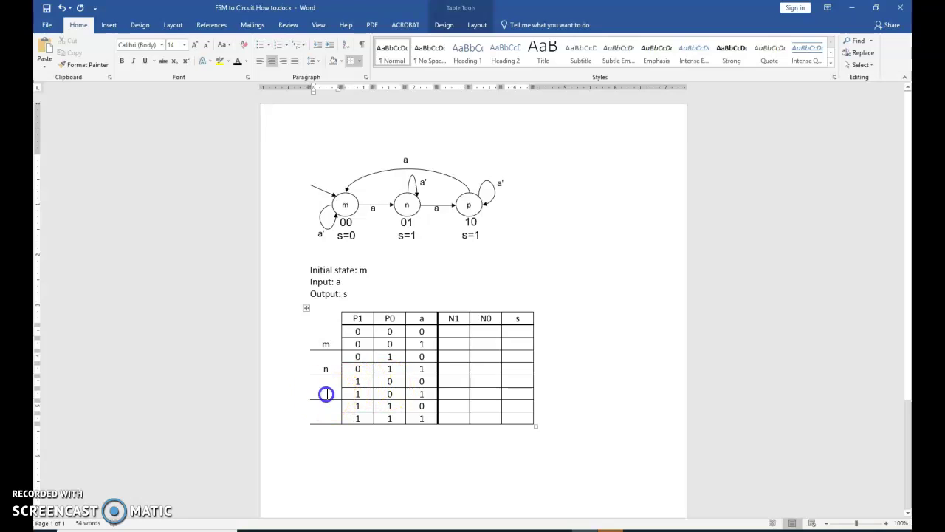
{"action": "type", "text": "p"}
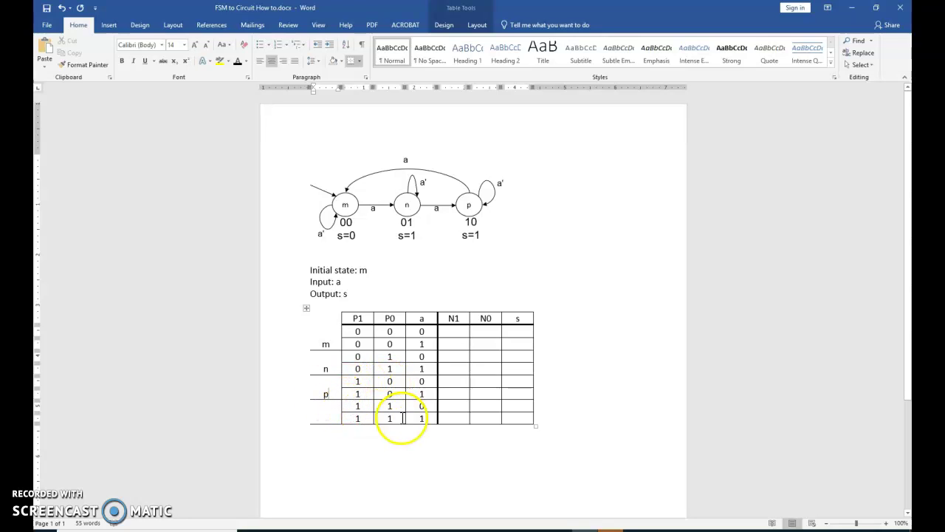
{"action": "left_click", "coordinate": [334, 418]}
{"action": "type", "text": "u"}
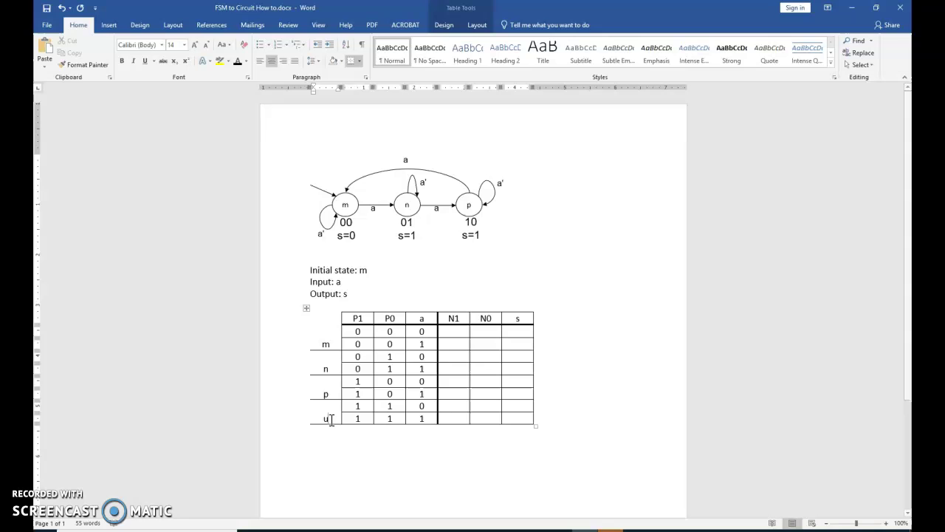
{"action": "type", "text": "nised"}
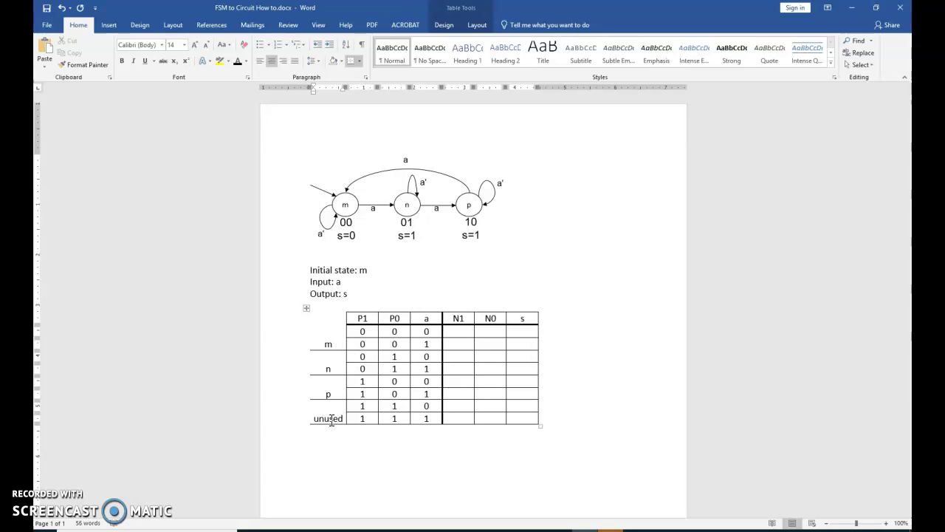
{"action": "left_click", "coordinate": [464, 332]}
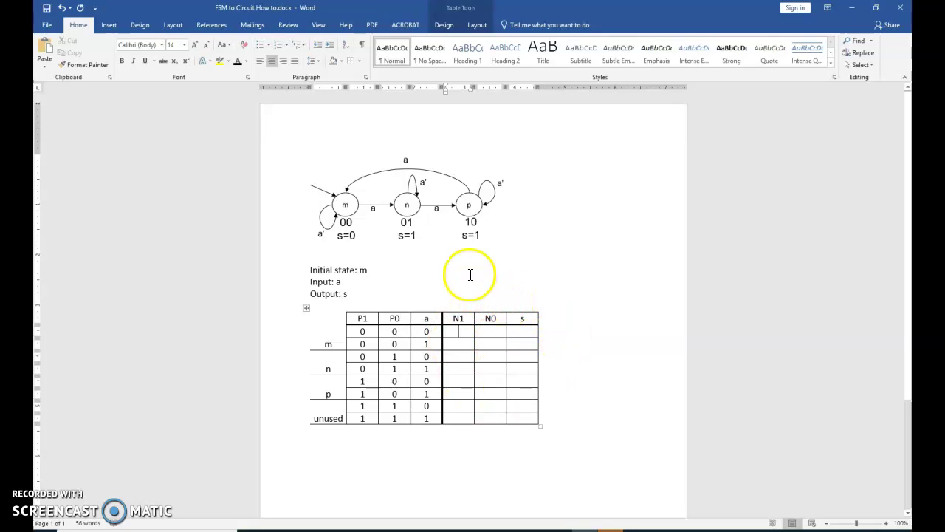
- Enter 0 in the s cells of the first two rows
{"action": "left_click", "coordinate": [528, 319]}
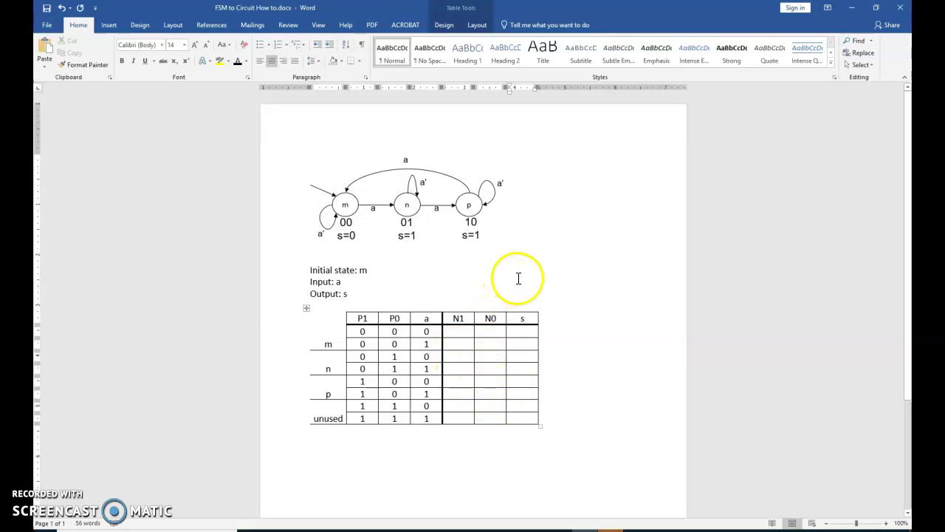
{"action": "left_click", "coordinate": [527, 333]}
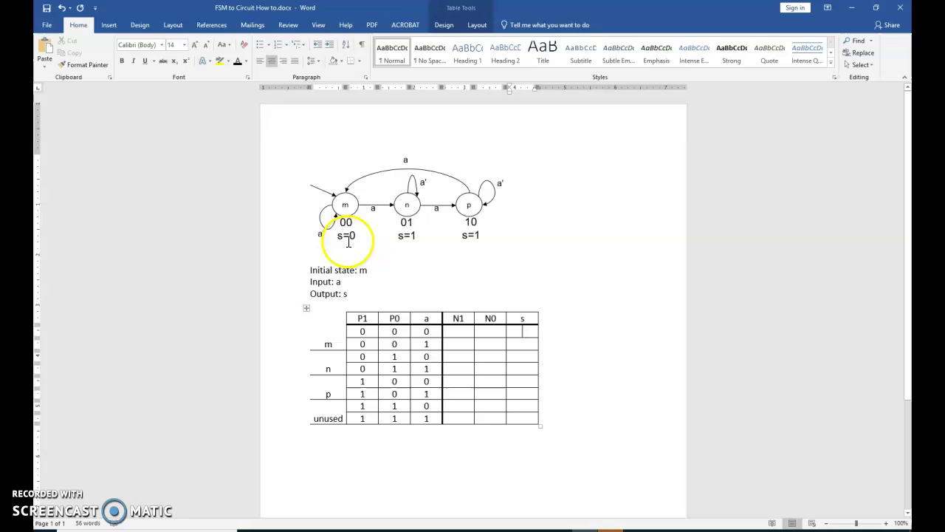
{"action": "left_click", "coordinate": [545, 332]}
{"action": "type", "text": "0"}
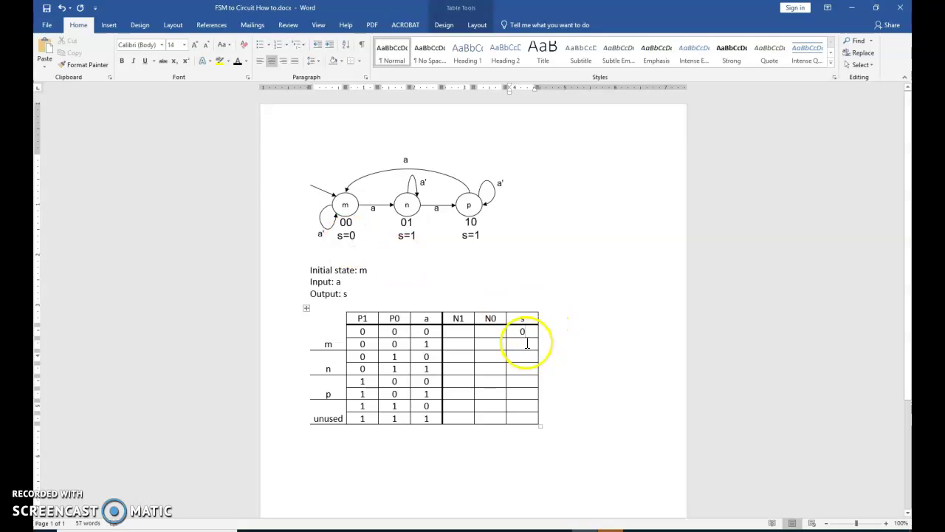
{"action": "left_click", "coordinate": [524, 343]}
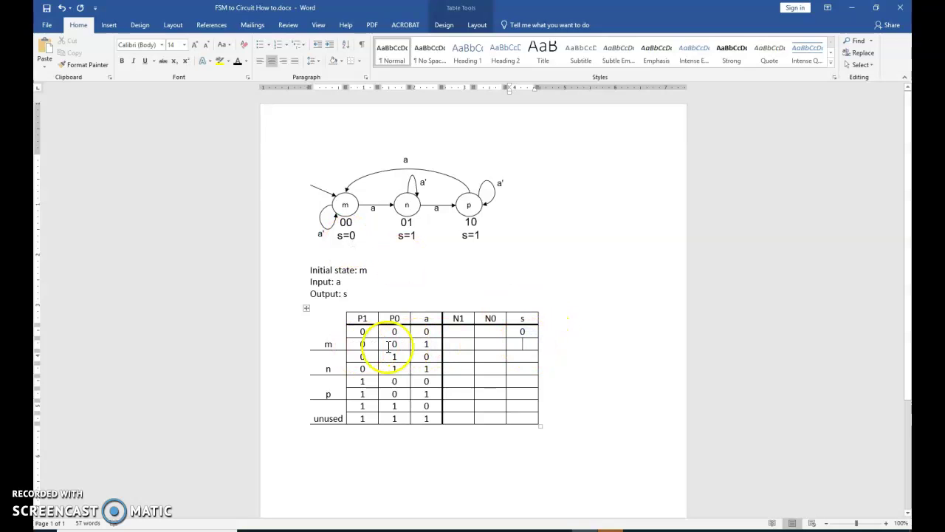
{"action": "left_click", "coordinate": [530, 349]}
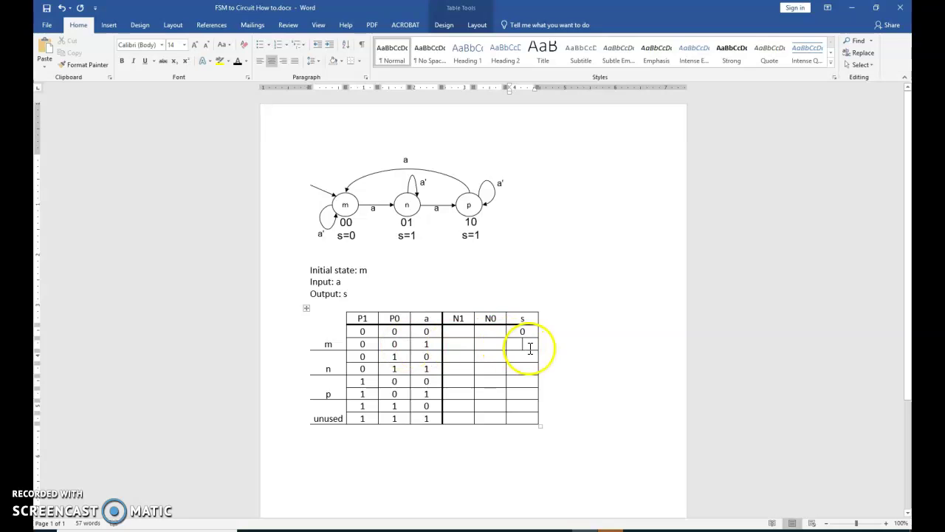
{"action": "type", "text": "0"}
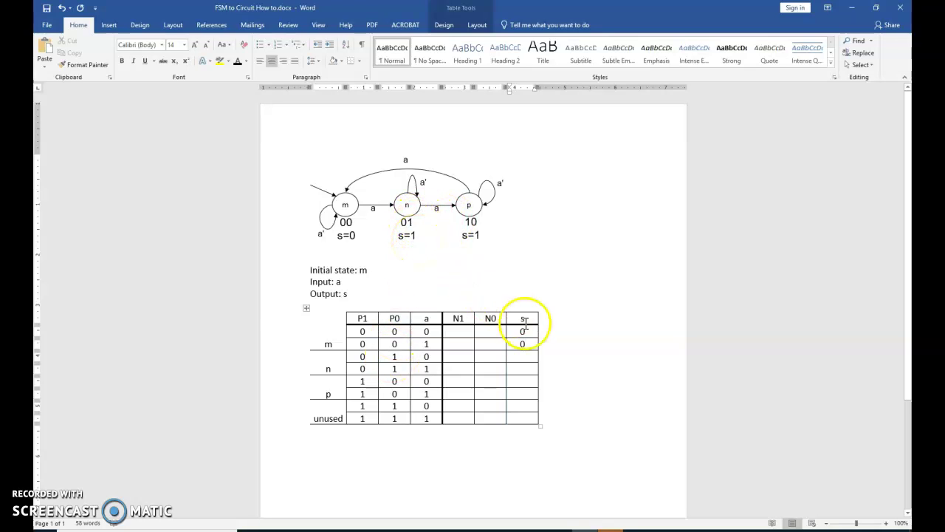
- Fill the remaining s cells with 1s and don't-care x for the unused rows
{"action": "left_click", "coordinate": [527, 356]}
{"action": "type", "text": "1"}
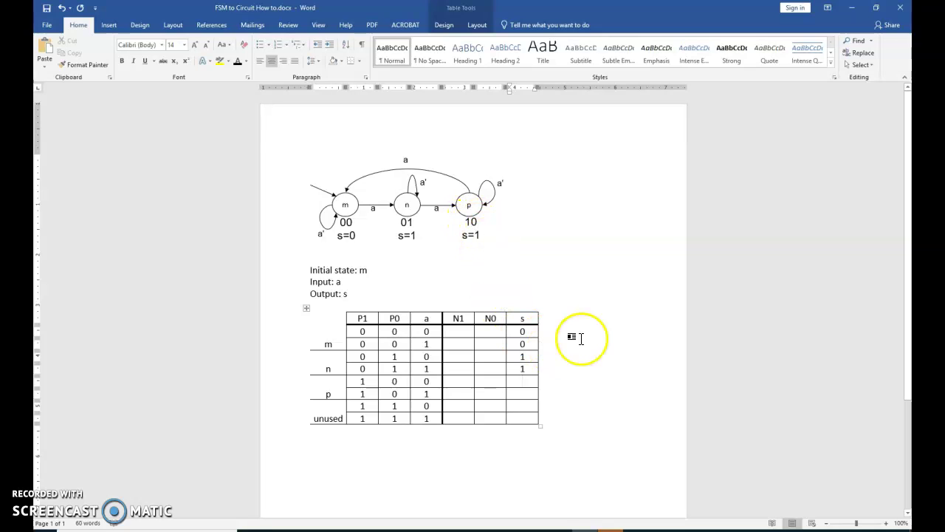
{"action": "key", "text": "Down"}
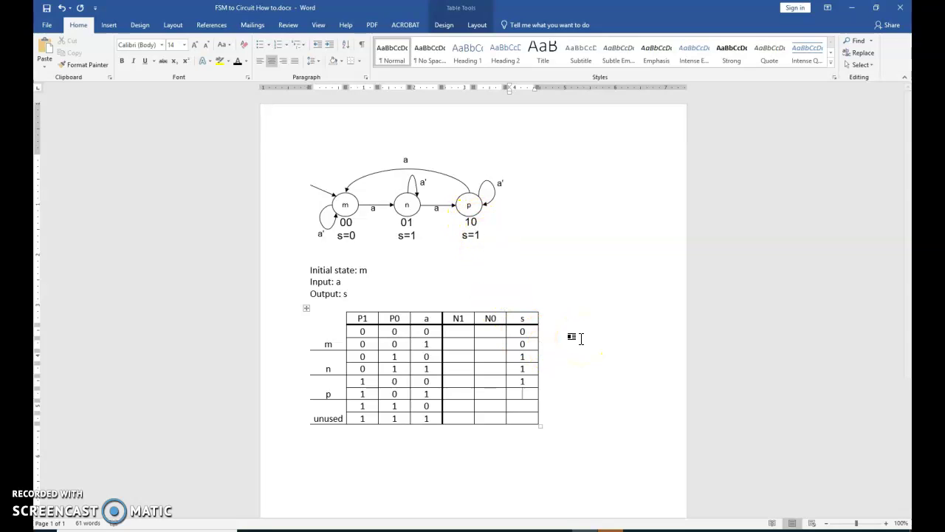
{"action": "key", "text": "Down"}
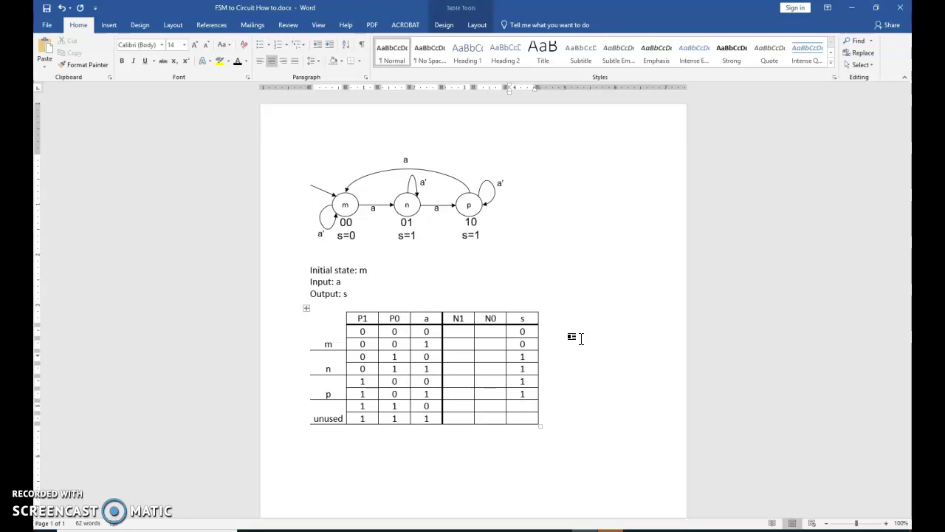
{"action": "type", "text": "x"}
{"action": "left_click", "coordinate": [462, 330]}
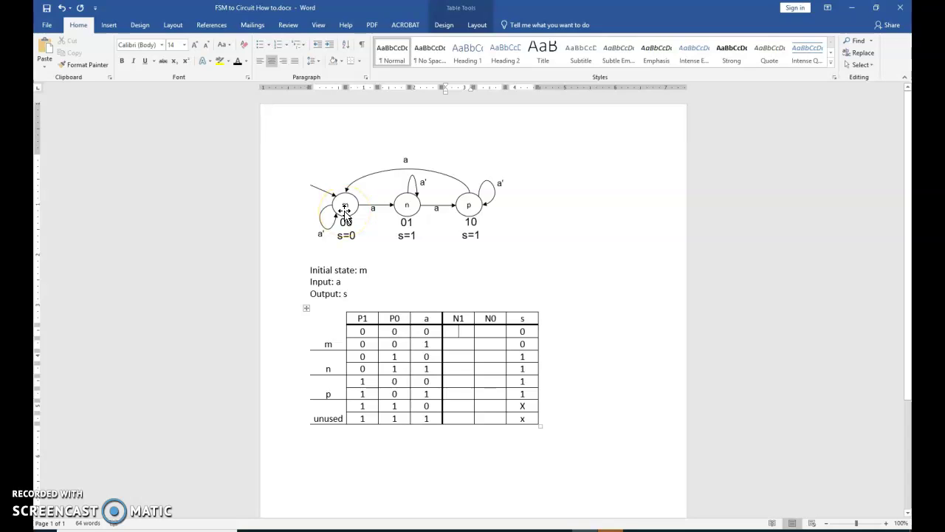
- Enter N1 N0 values 00, 01 and 01 for rows one to three from each row's P1, P0, a
{"action": "type", "text": "0"}
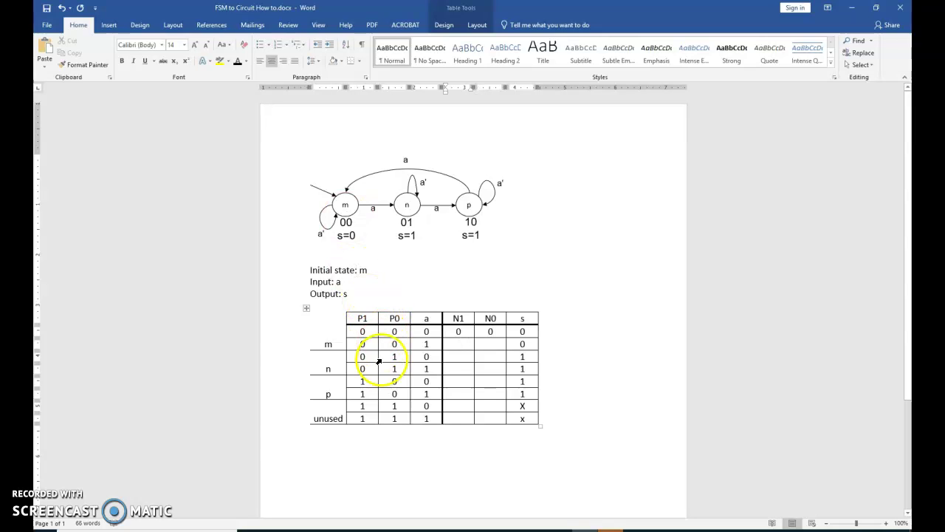
{"action": "left_click", "coordinate": [362, 344]}
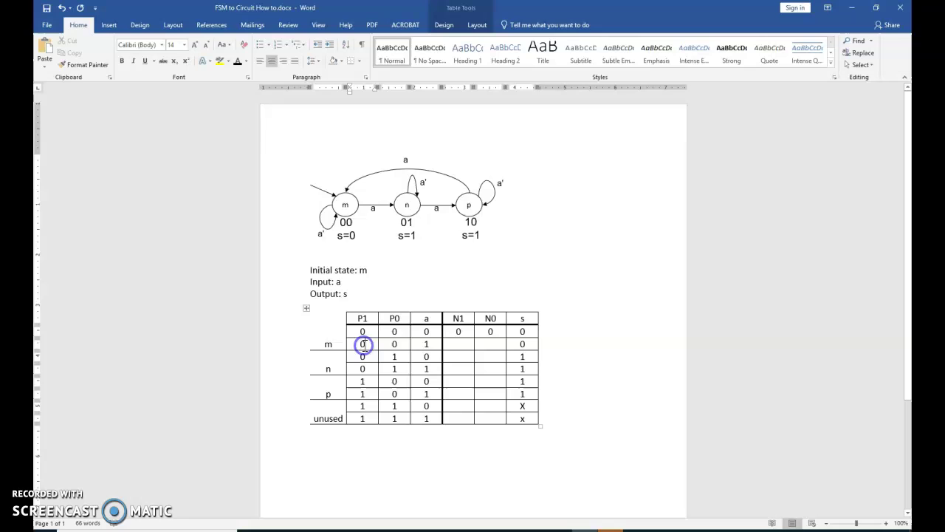
{"action": "left_click", "coordinate": [395, 343]}
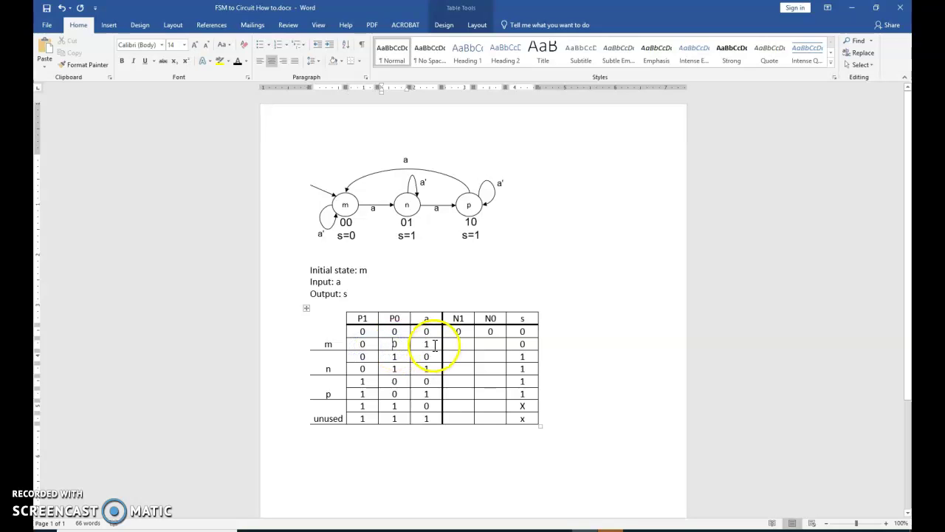
{"action": "left_click", "coordinate": [435, 345]}
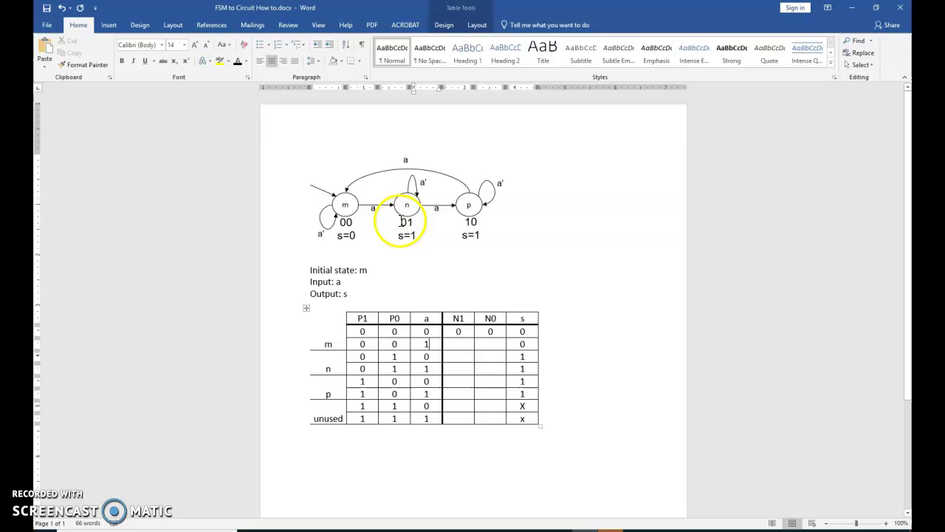
{"action": "left_click", "coordinate": [468, 347]}
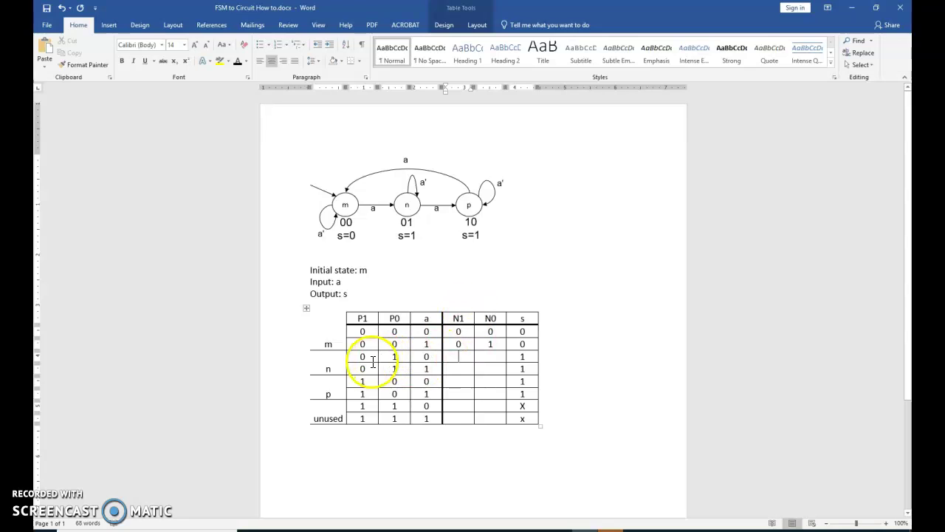
{"action": "key", "text": "Down"}
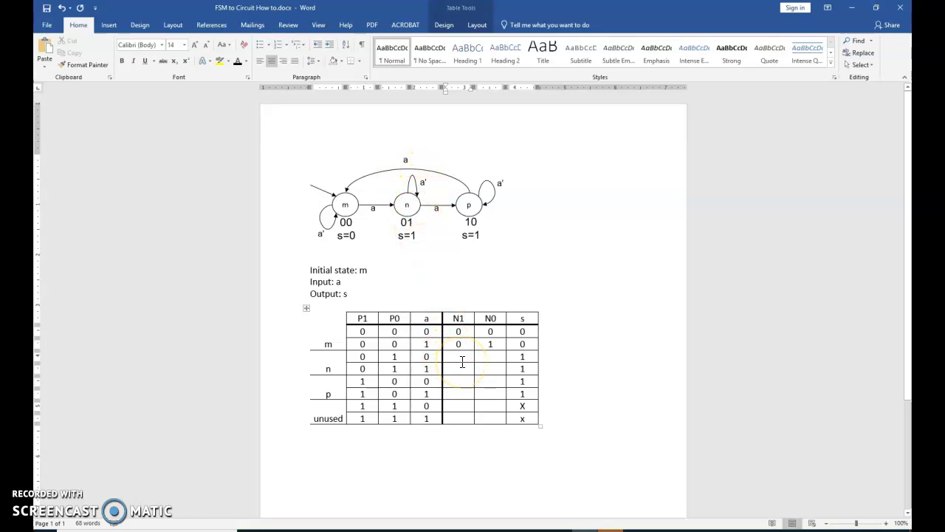
{"action": "type", "text": "01"}
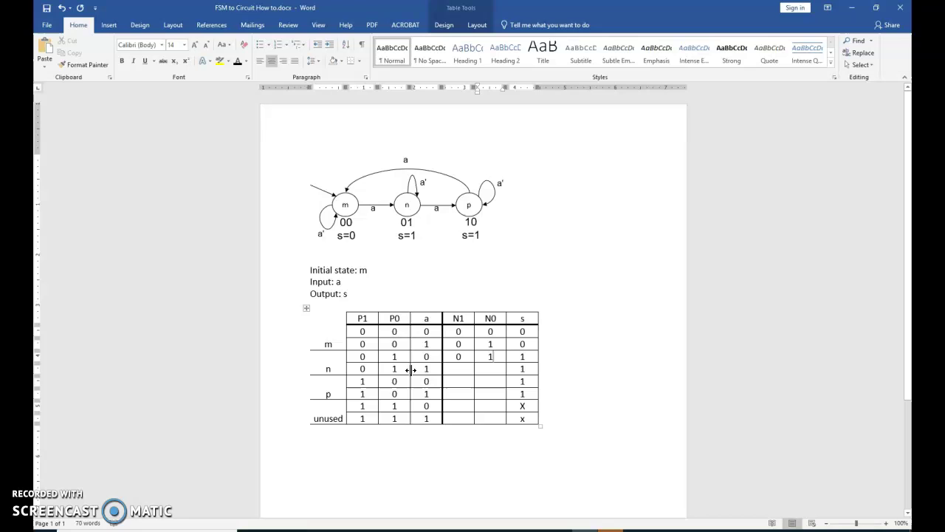
- Enter N1 N0 values 10, 10 and 00 for rows four to six, with x for unused rows
{"action": "left_click", "coordinate": [432, 370]}
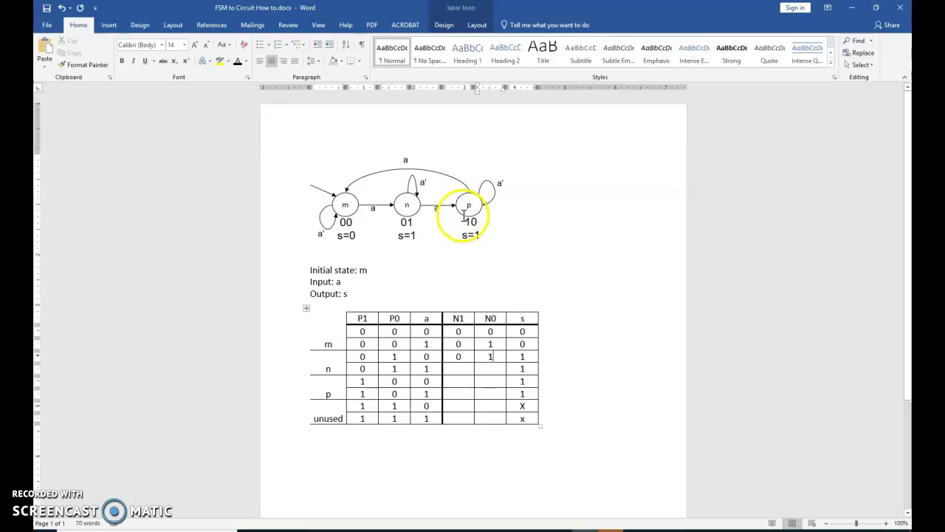
{"action": "left_click", "coordinate": [465, 370]}
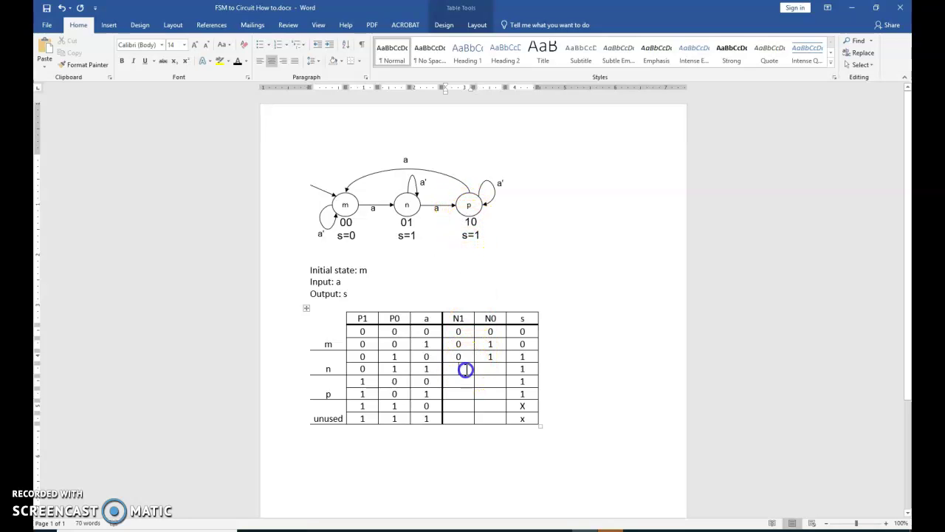
{"action": "type", "text": "1"}
{"action": "left_click", "coordinate": [492, 367]}
{"action": "type", "text": "0"}
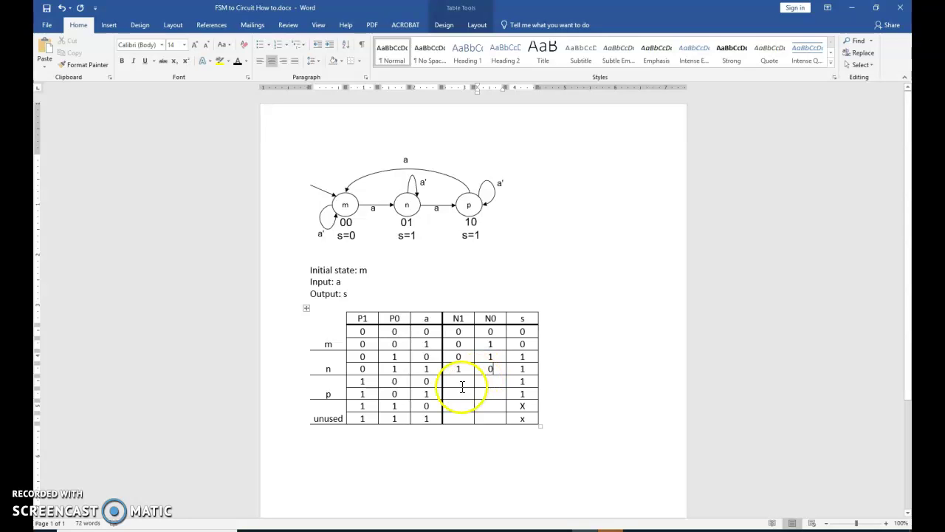
{"action": "left_click", "coordinate": [459, 382]}
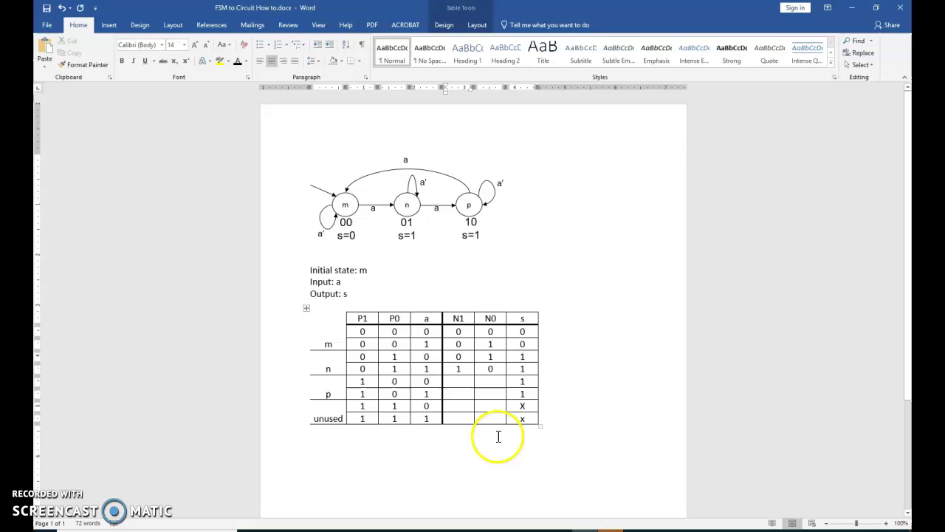
{"action": "type", "text": "1"}
{"action": "type", "text": "0"}
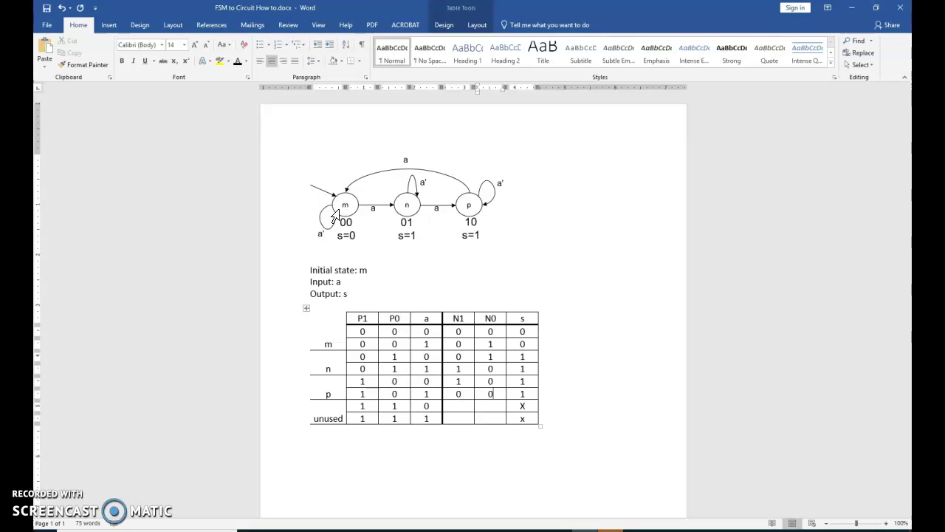
{"action": "key", "text": "Down"}
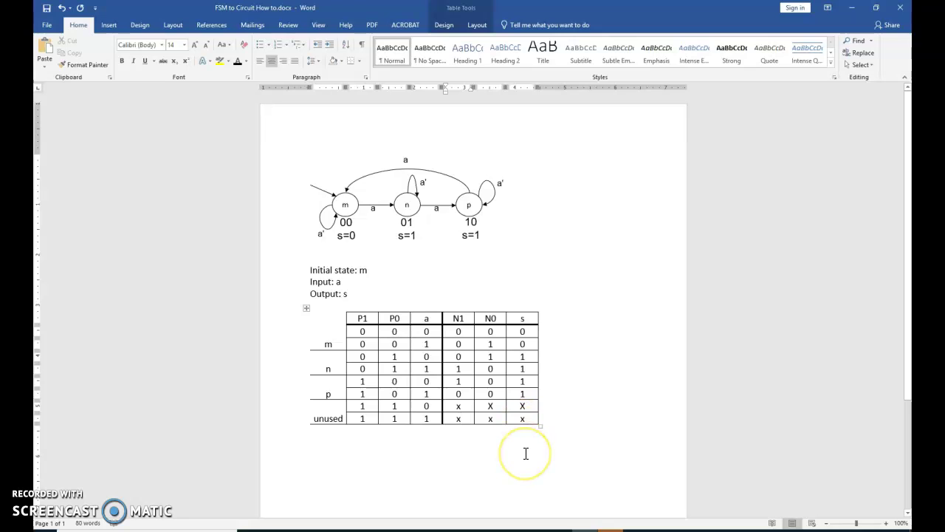
{"action": "scroll", "coordinate": [526, 453], "scroll_direction": "down", "scroll_amount": 1}
- Below the table, write N1 = P1'P0a + P1P0'a' from the rows where N1 is 1
{"action": "scroll", "coordinate": [526, 453], "scroll_direction": "down", "scroll_amount": 1}
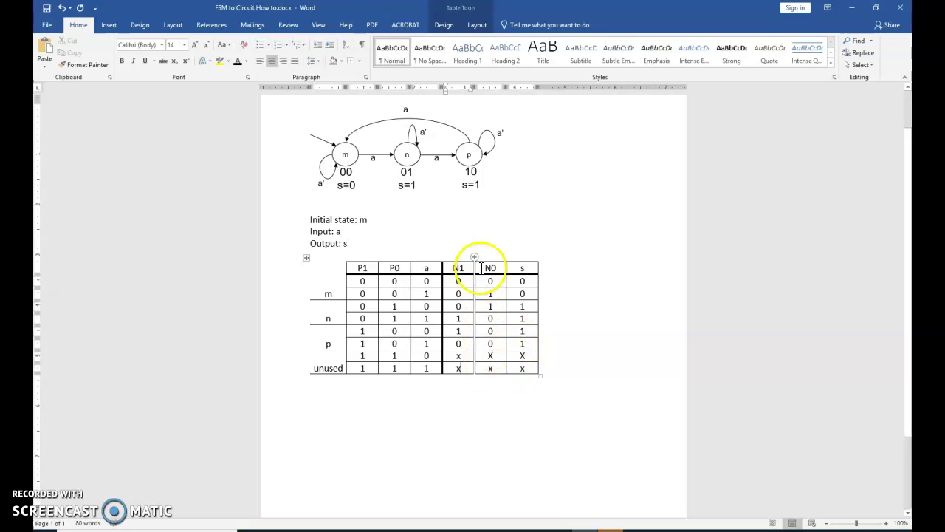
{"action": "left_click", "coordinate": [456, 260]}
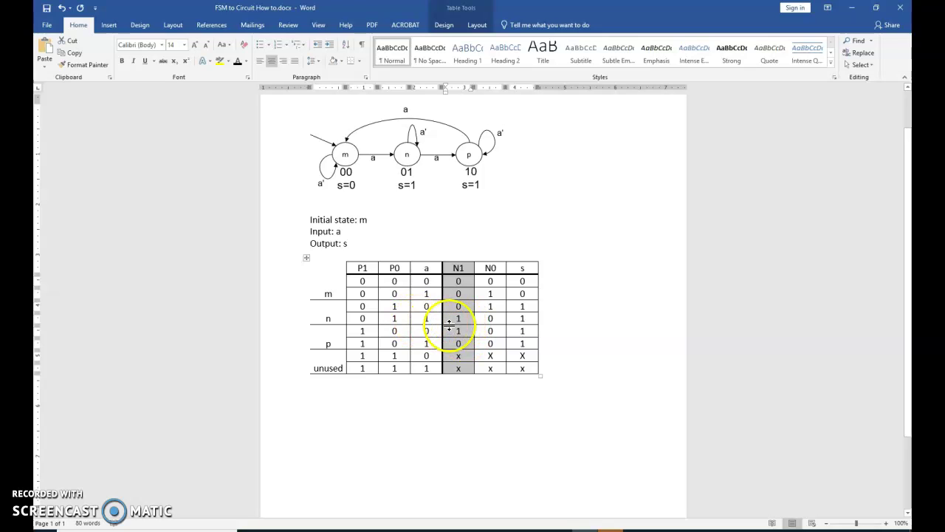
{"action": "left_click", "coordinate": [412, 359]}
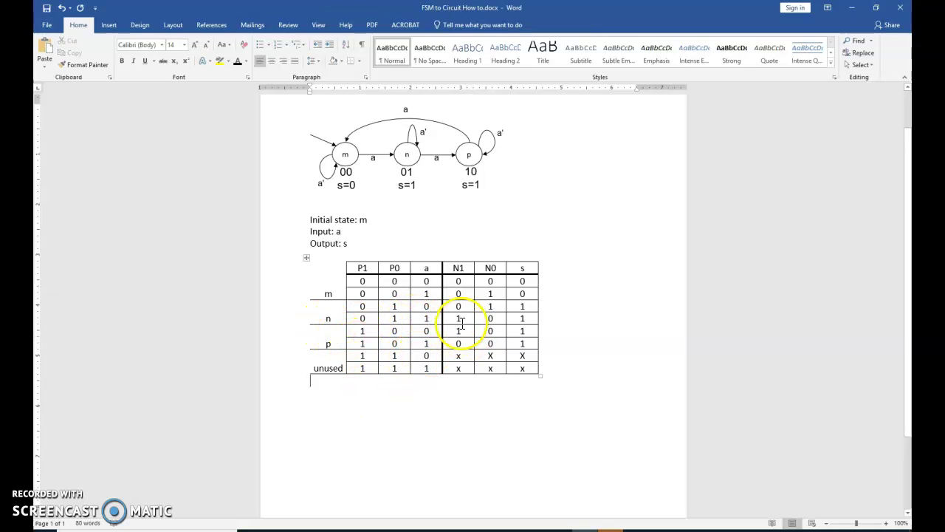
{"action": "left_click_drag", "start_coordinate": [462, 317], "coordinate": [356, 318]}
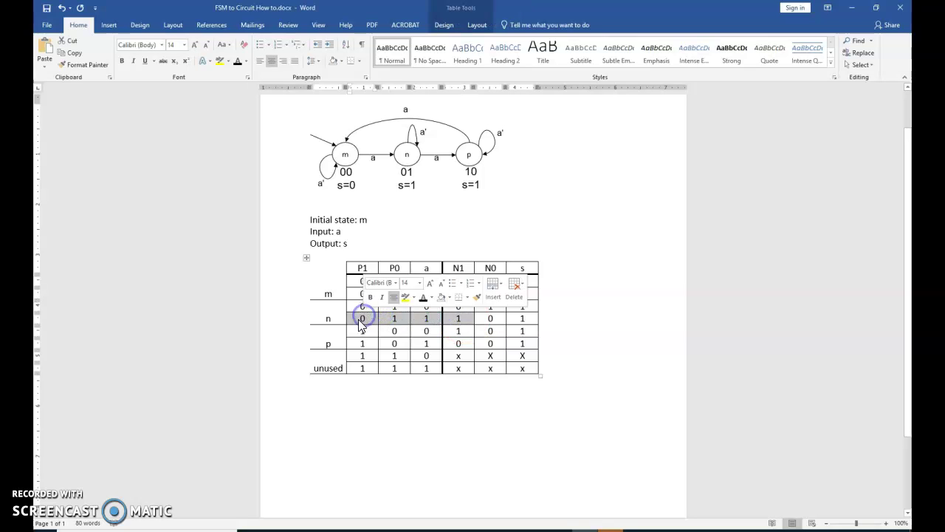
{"action": "left_click", "coordinate": [314, 395]}
{"action": "type", "text": "N1 = P1'P0a +"}
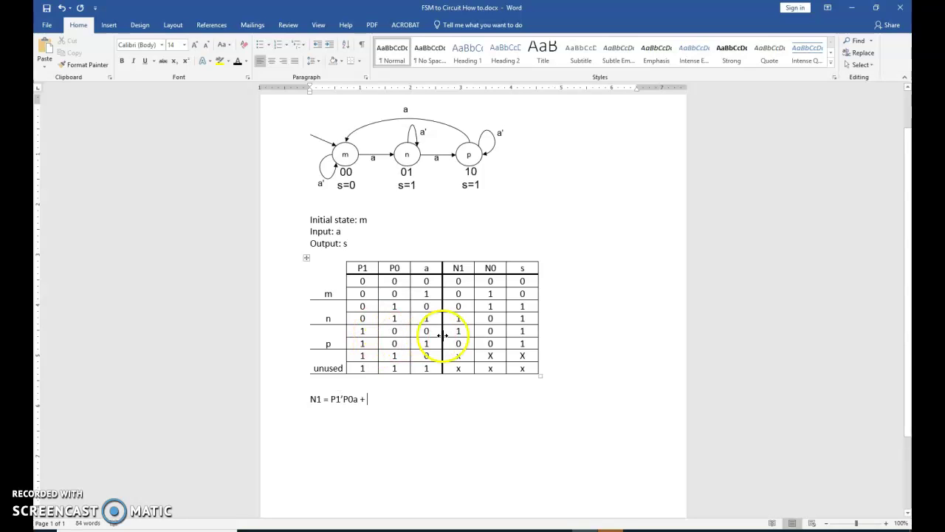
{"action": "left_click_drag", "start_coordinate": [459, 331], "coordinate": [370, 330]}
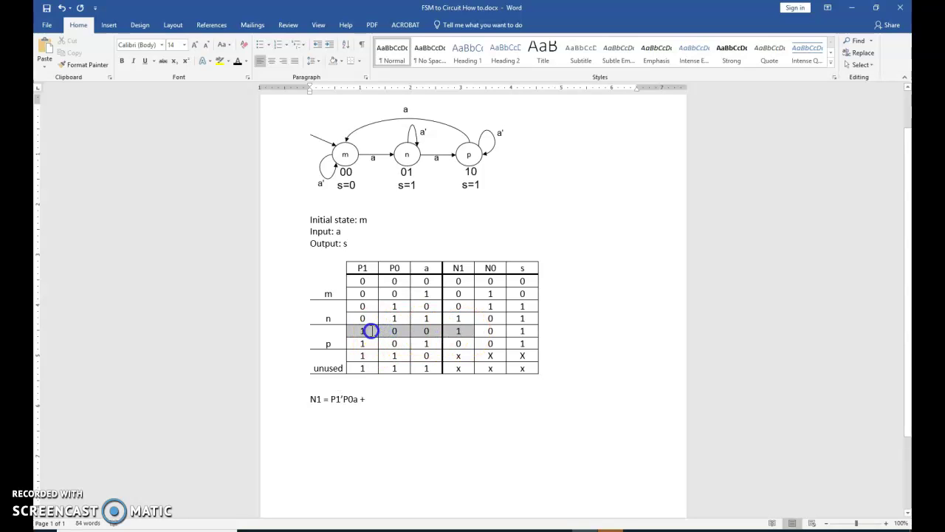
{"action": "left_click", "coordinate": [386, 401]}
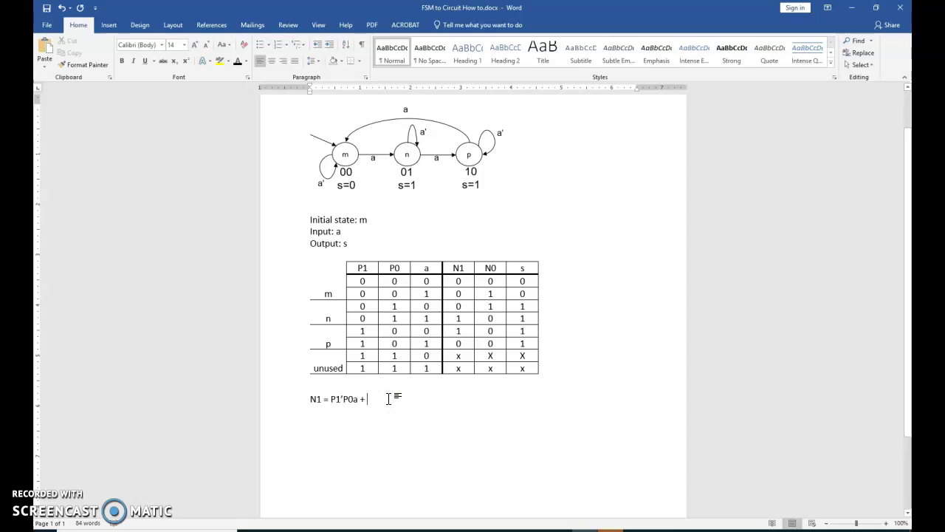
{"action": "type", "text": "P1"}
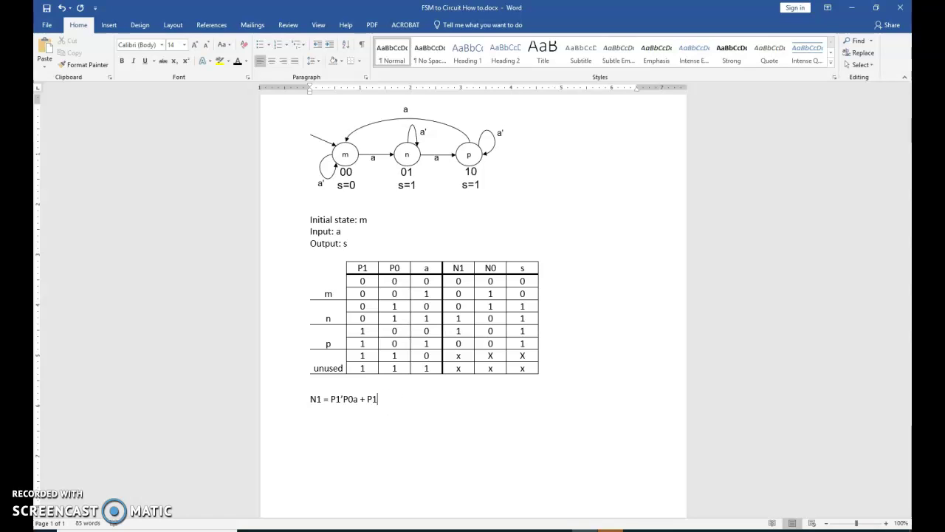
{"action": "type", "text": "P0'a'"}
{"action": "left_click", "coordinate": [417, 397]}
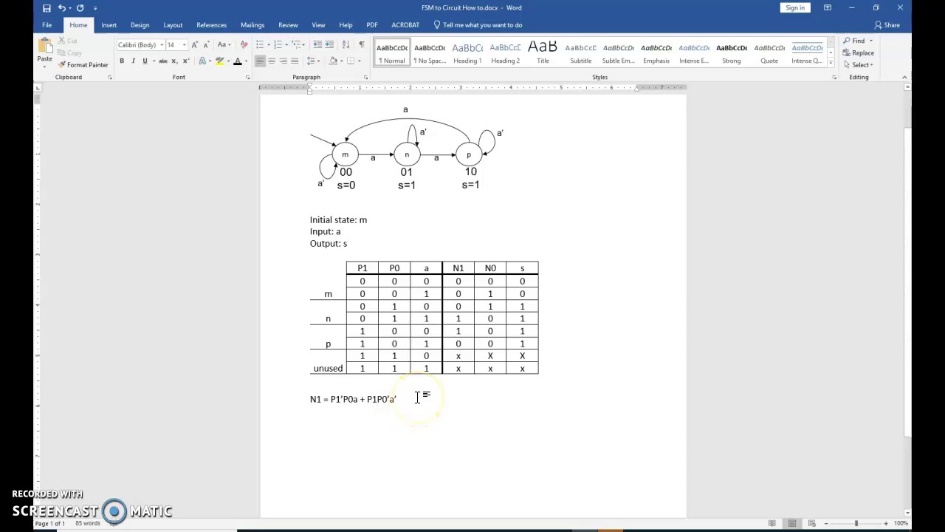
{"action": "key", "text": "Return"}
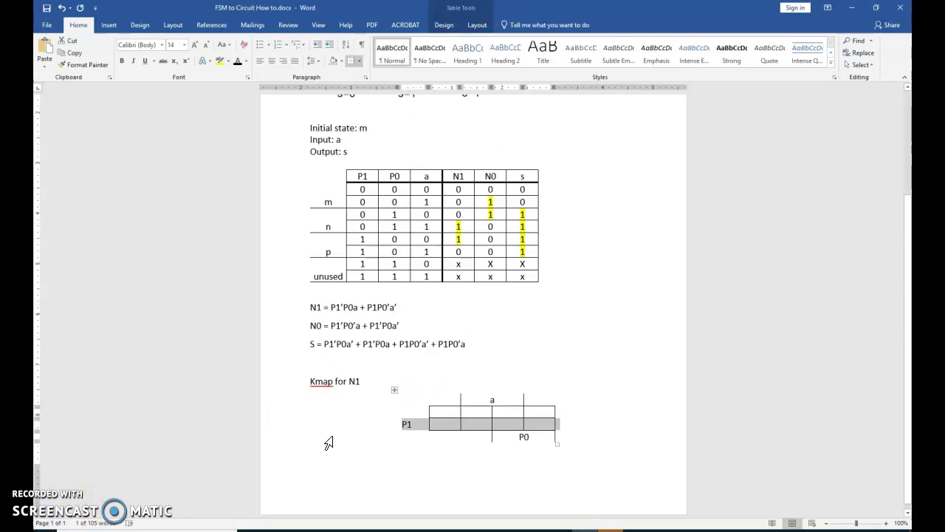
{"action": "left_click", "coordinate": [331, 436]}
{"action": "left_click", "coordinate": [425, 434]}
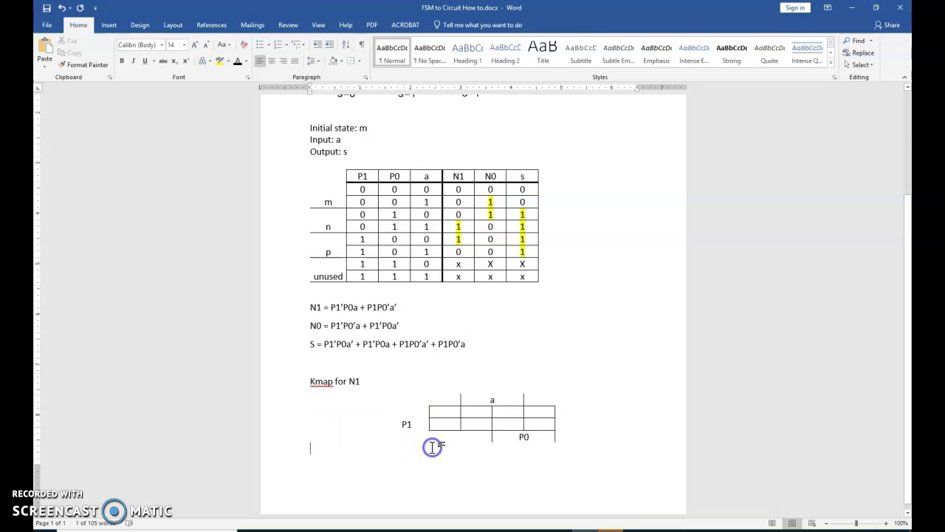
{"action": "left_click", "coordinate": [320, 407]}
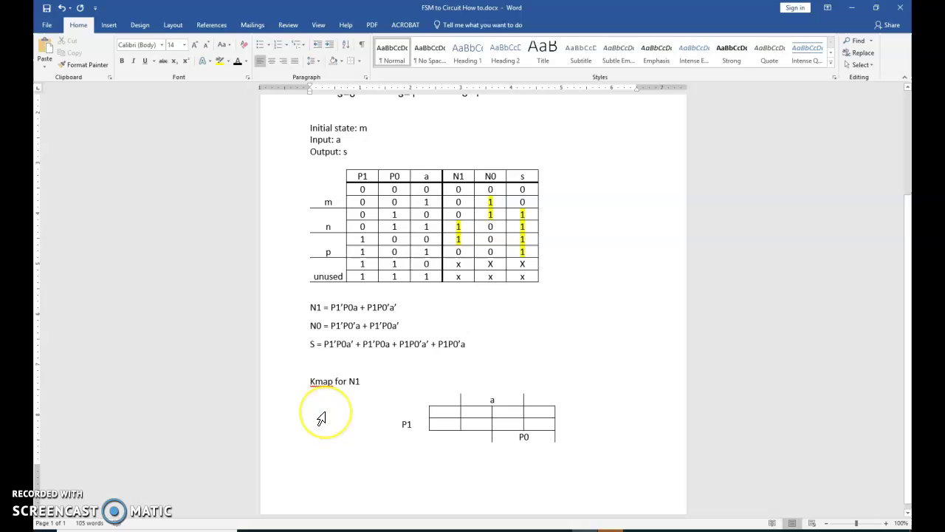
{"action": "left_click", "coordinate": [405, 396]}
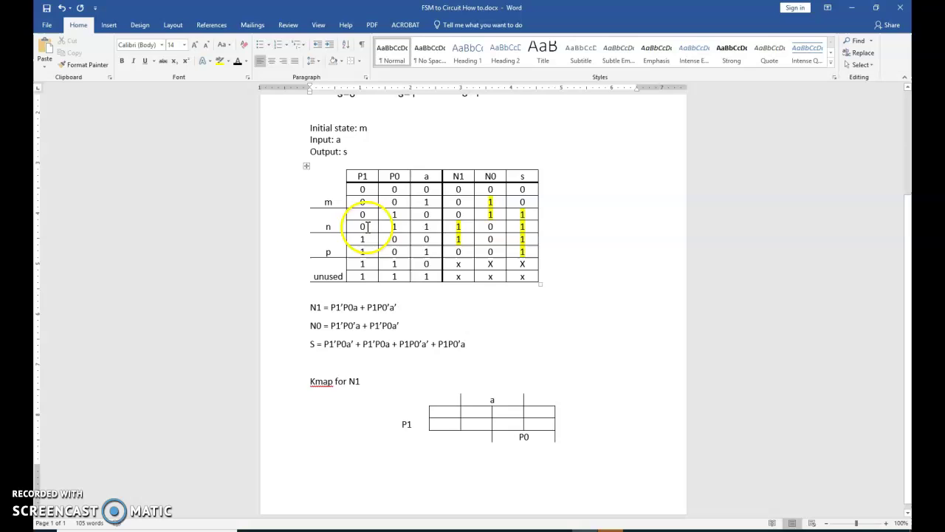
- Enter 1 in the N1 Kmap cell for P1'P0a and in the first P1-row cell
{"action": "left_click_drag", "start_coordinate": [331, 307], "coordinate": [357, 308]}
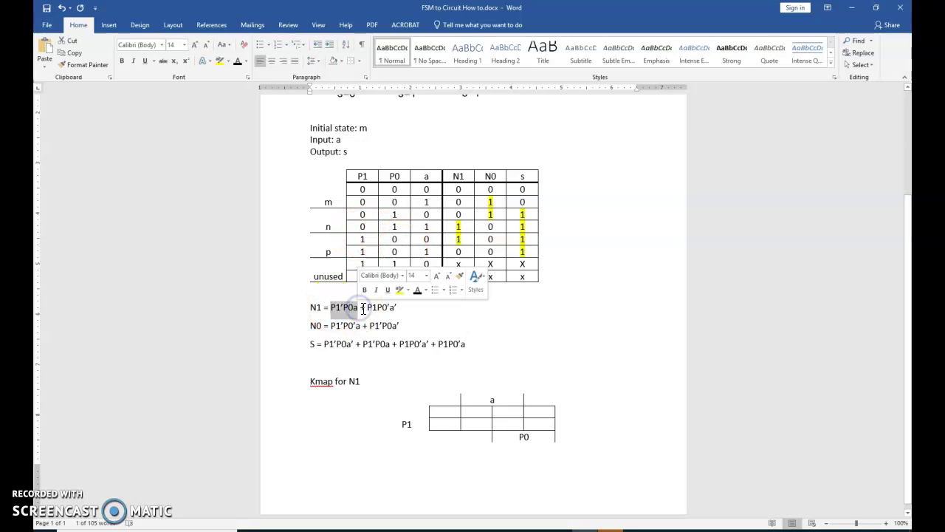
{"action": "left_click", "coordinate": [509, 412]}
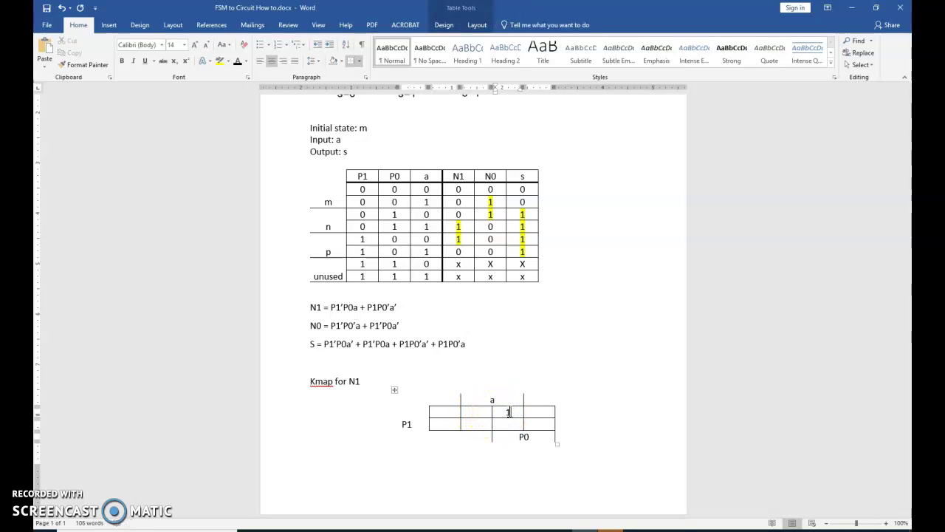
{"action": "type", "text": "1"}
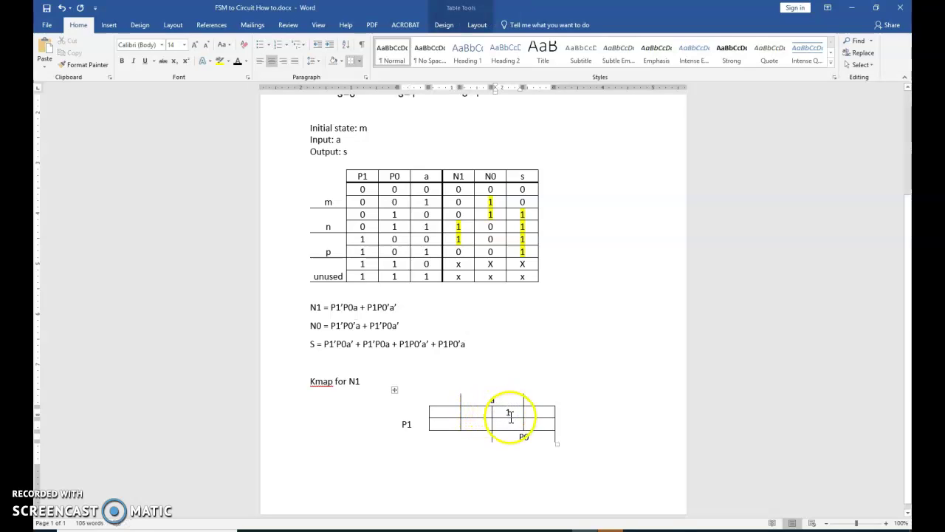
{"action": "left_click", "coordinate": [452, 425]}
{"action": "type", "text": "1"}
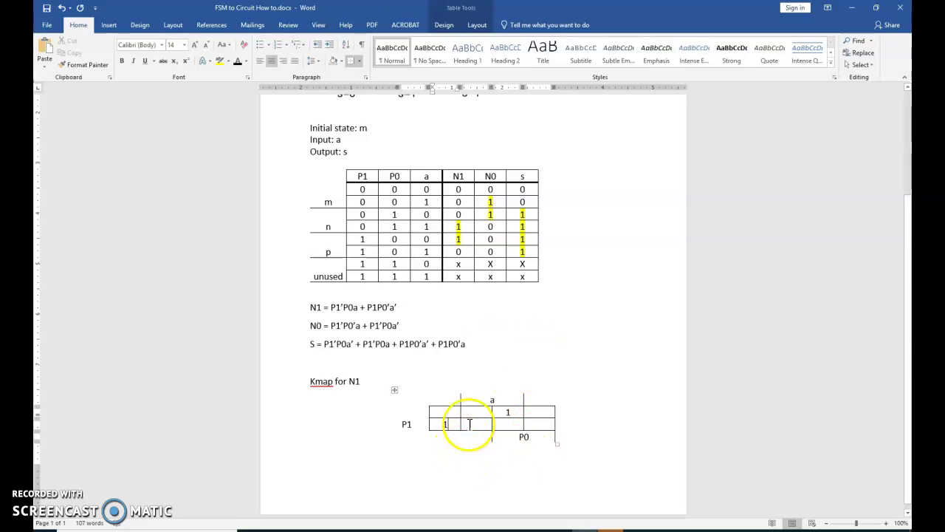
{"action": "left_click_drag", "start_coordinate": [456, 264], "coordinate": [458, 276]}
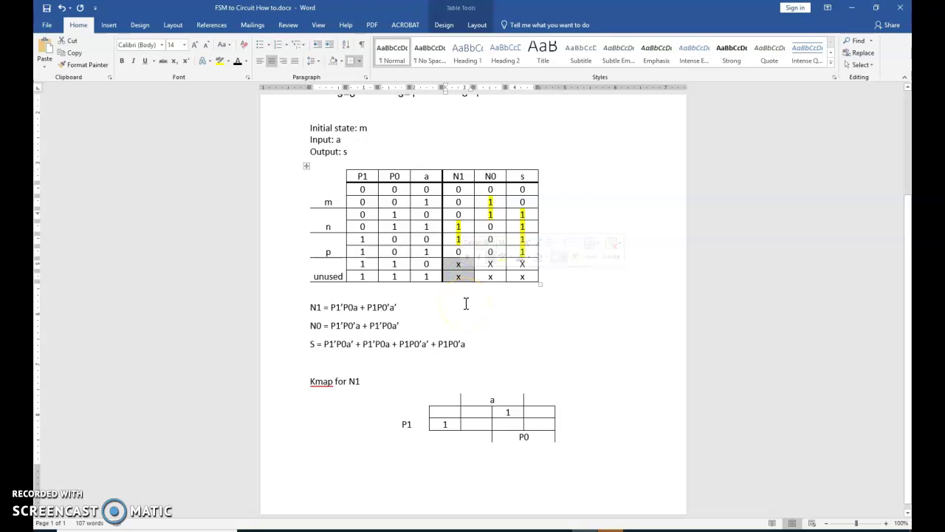
- Highlight N1's don't-care cells in yellow and enter 1 in the Kmap's P1-row cells
{"action": "left_click", "coordinate": [220, 61]}
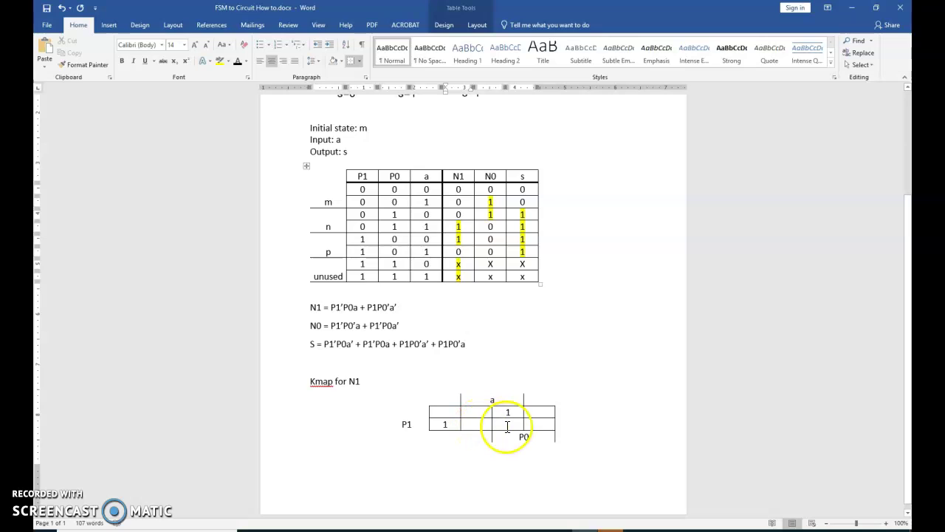
{"action": "left_click", "coordinate": [539, 424]}
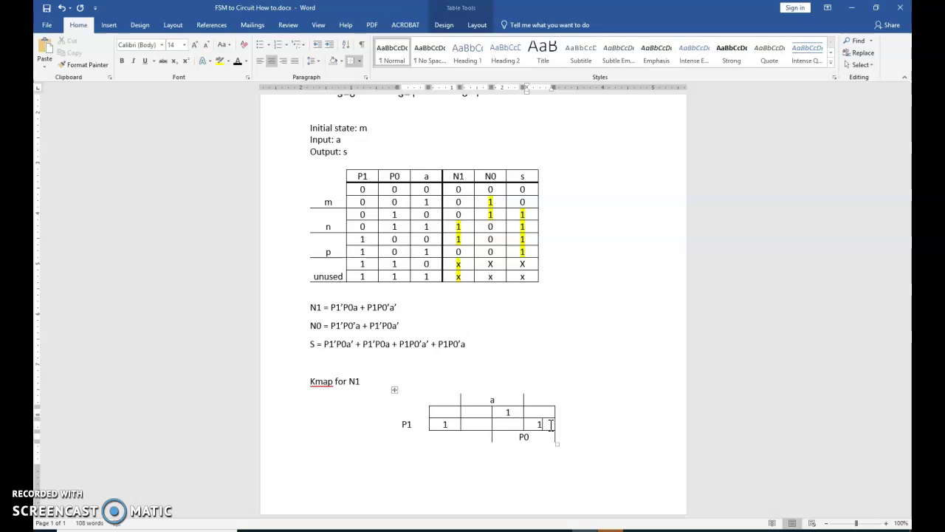
{"action": "left_click", "coordinate": [510, 424]}
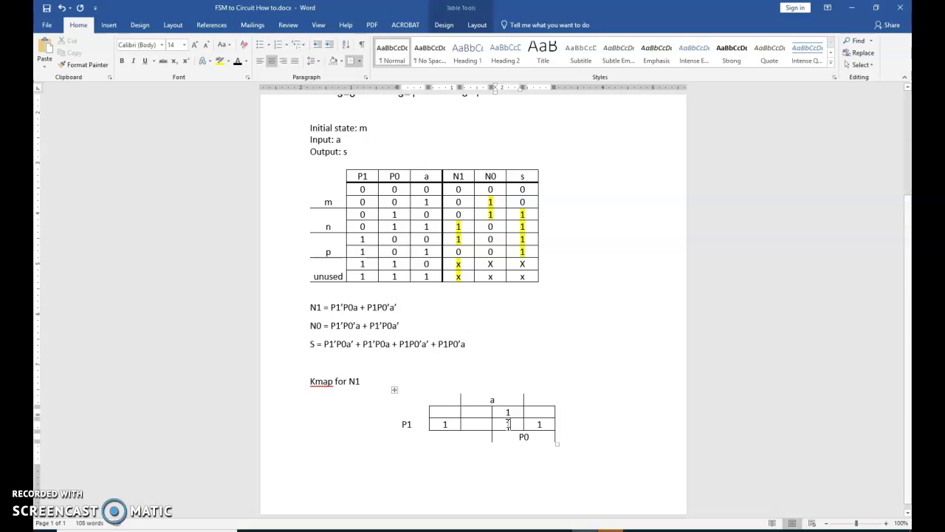
{"action": "type", "text": "1"}
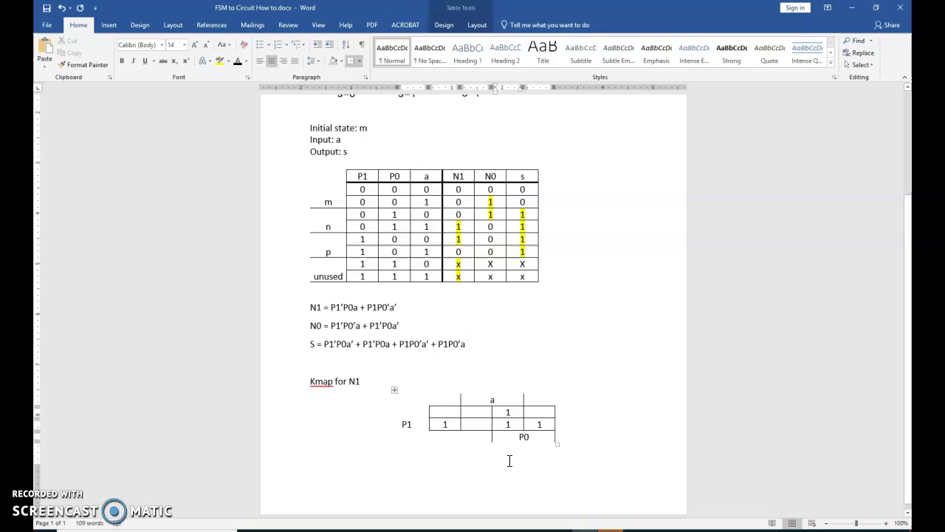
{"action": "left_click", "coordinate": [507, 477]}
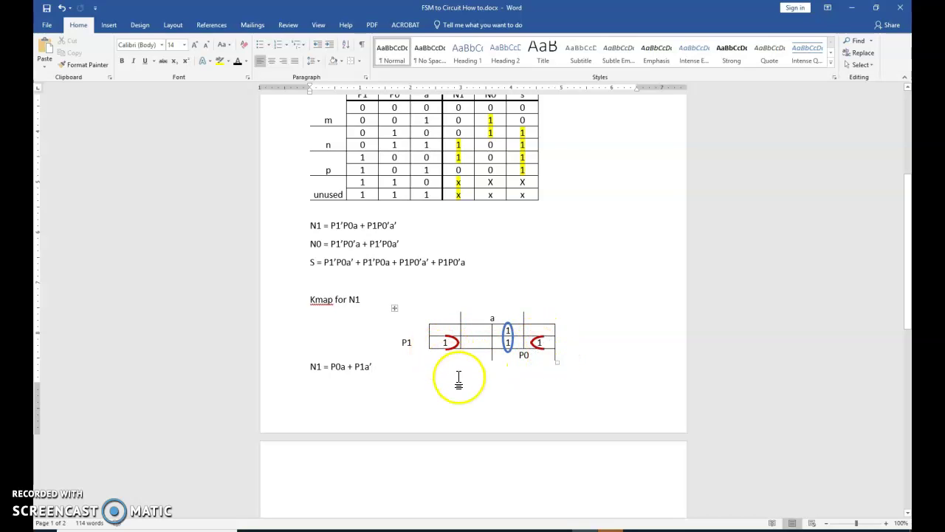
{"action": "left_click", "coordinate": [298, 373]}
{"action": "left_click", "coordinate": [297, 373]}
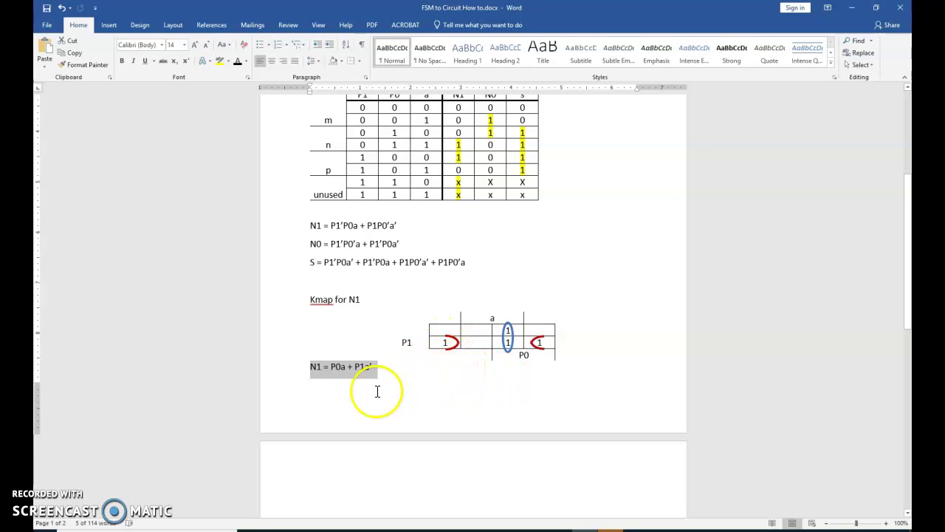
{"action": "left_click", "coordinate": [313, 378]}
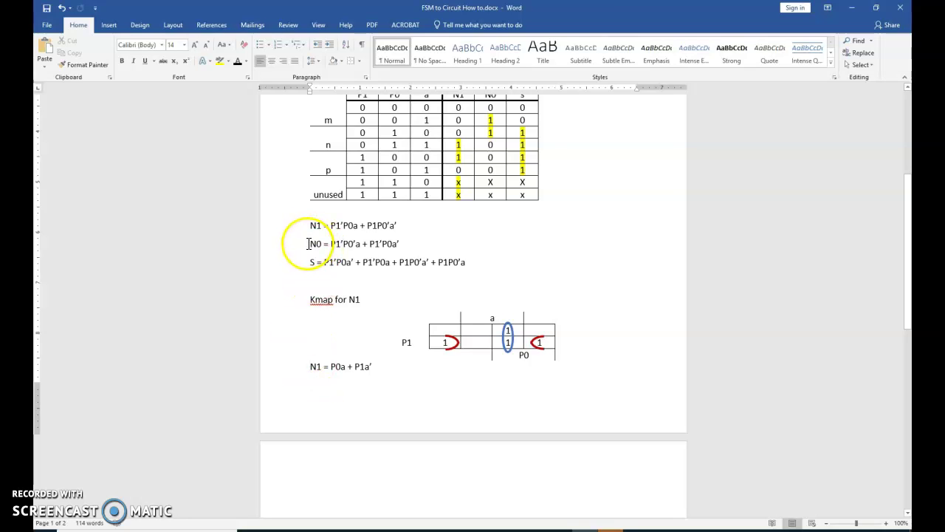
{"action": "left_click", "coordinate": [309, 244]}
{"action": "double_click", "coordinate": [313, 261]}
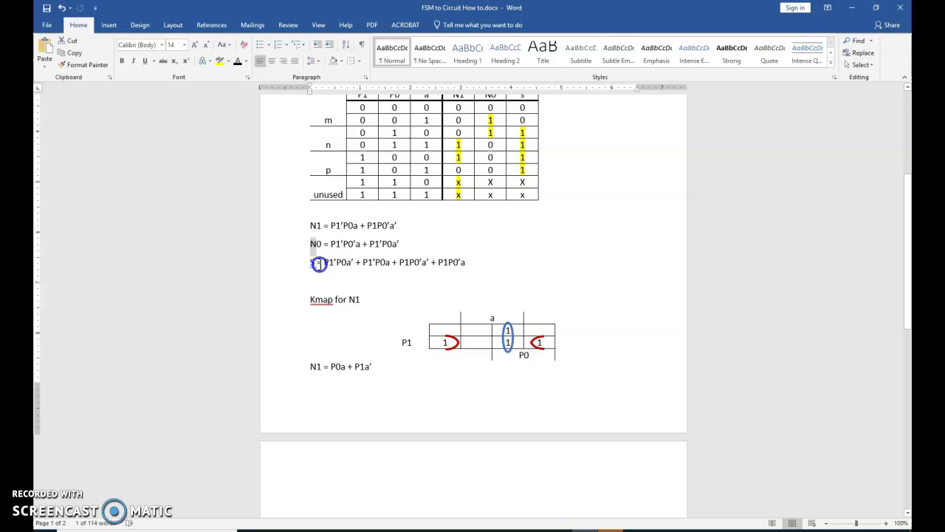